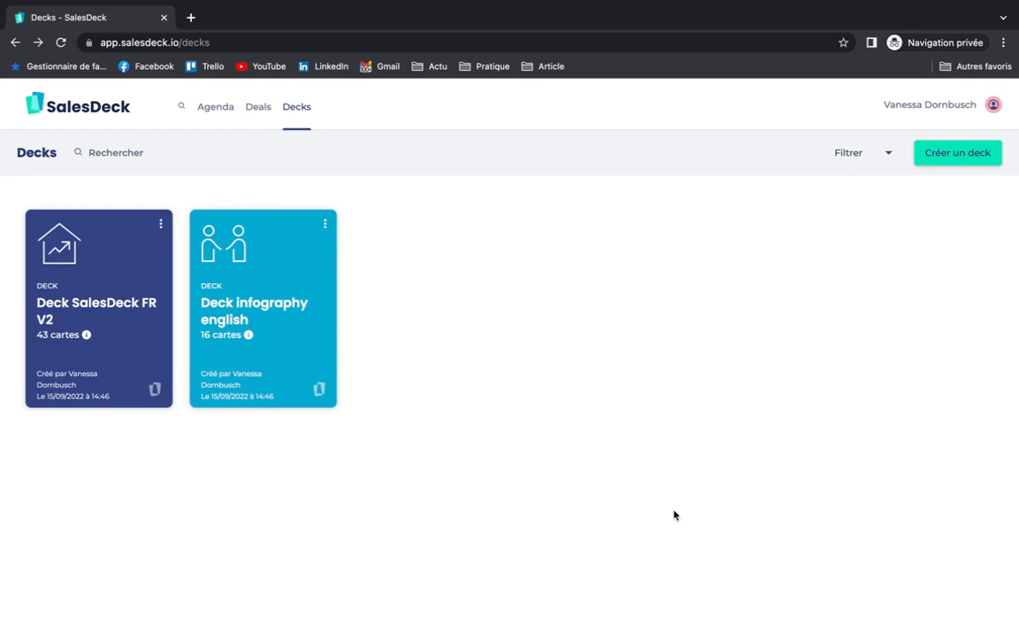
Step: Create a deck named Qualification with navy colour and the two-people icon
left_click(944, 162)
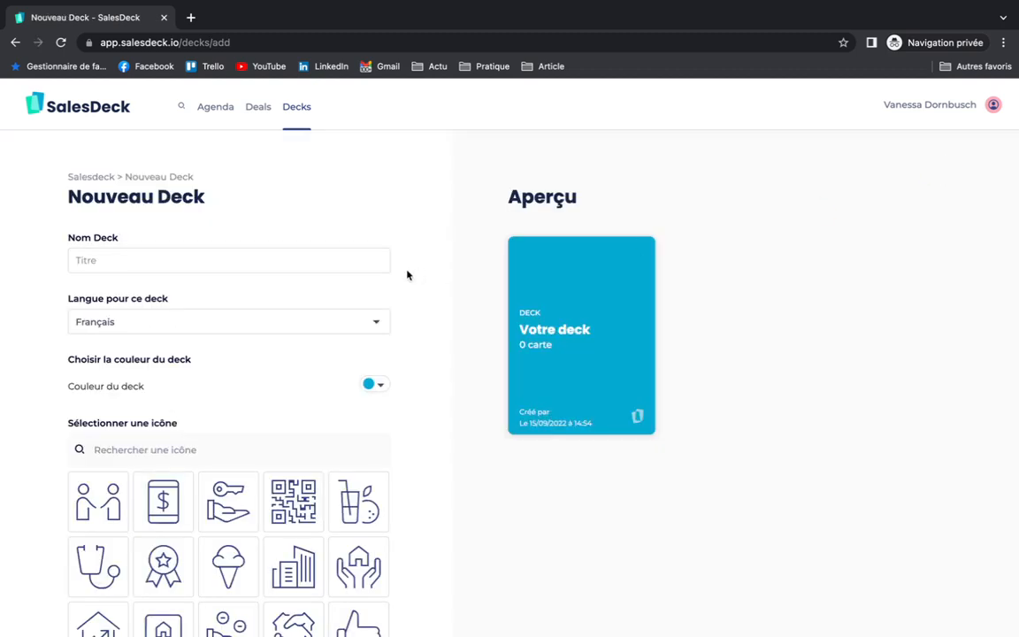
left_click(251, 263)
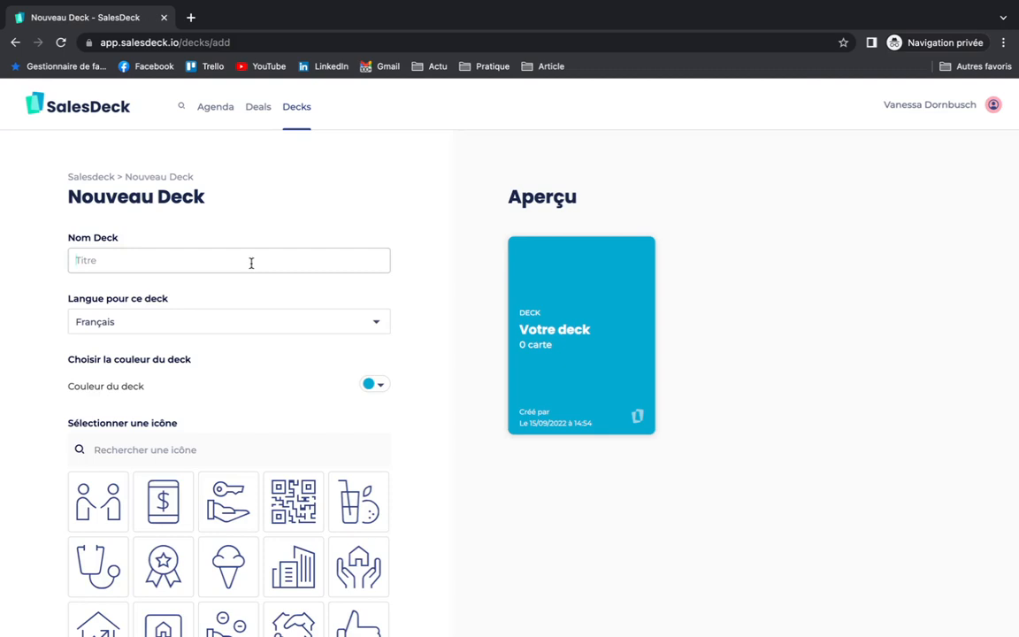
type("Qualificati")
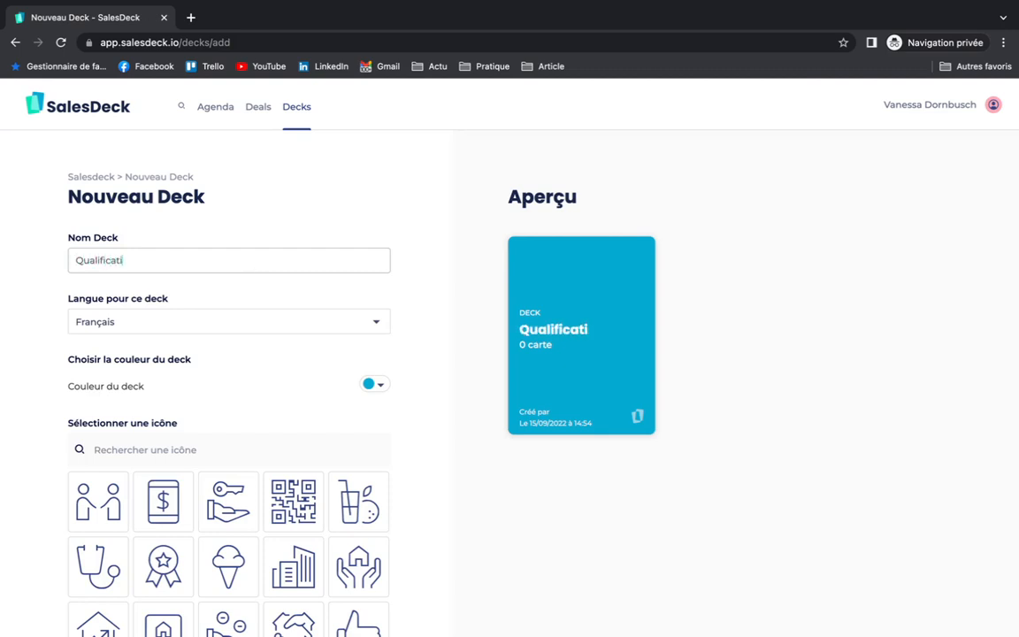
type("on")
left_click(374, 385)
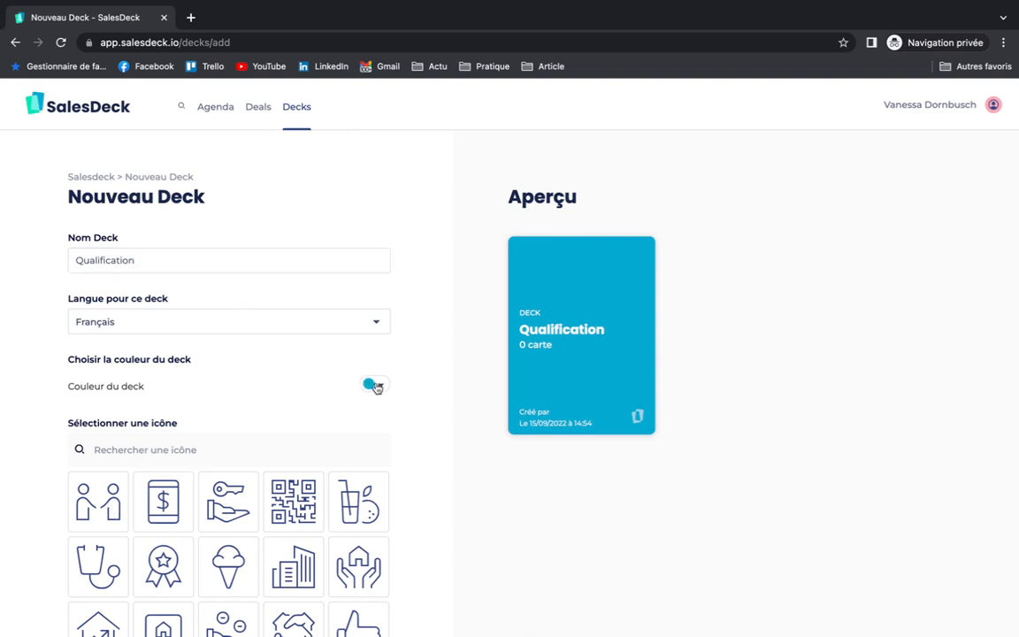
left_click(399, 412)
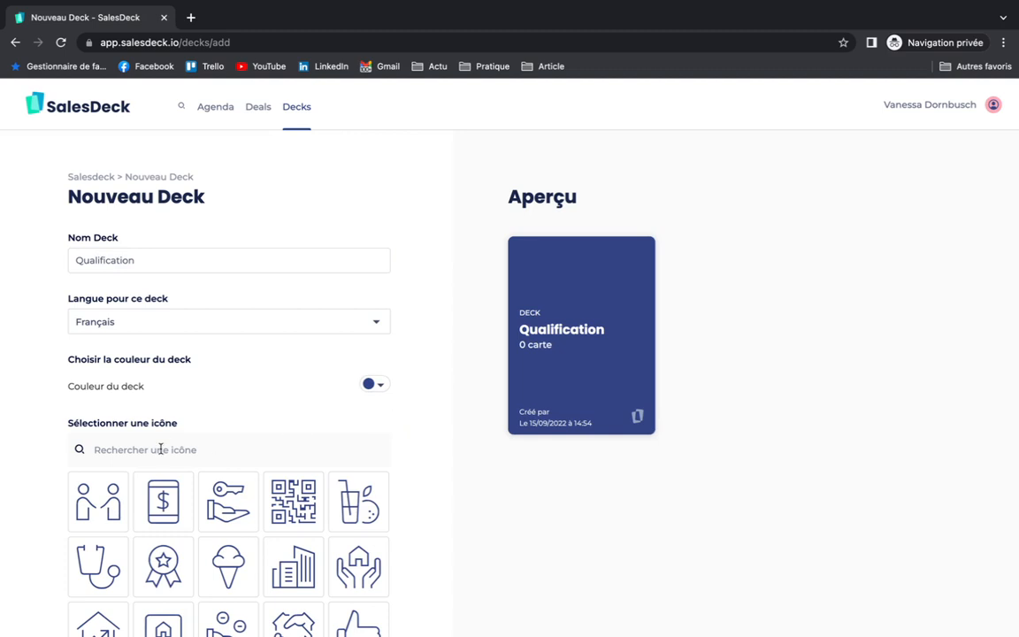
left_click(98, 502)
scroll(357, 421, "down", 1)
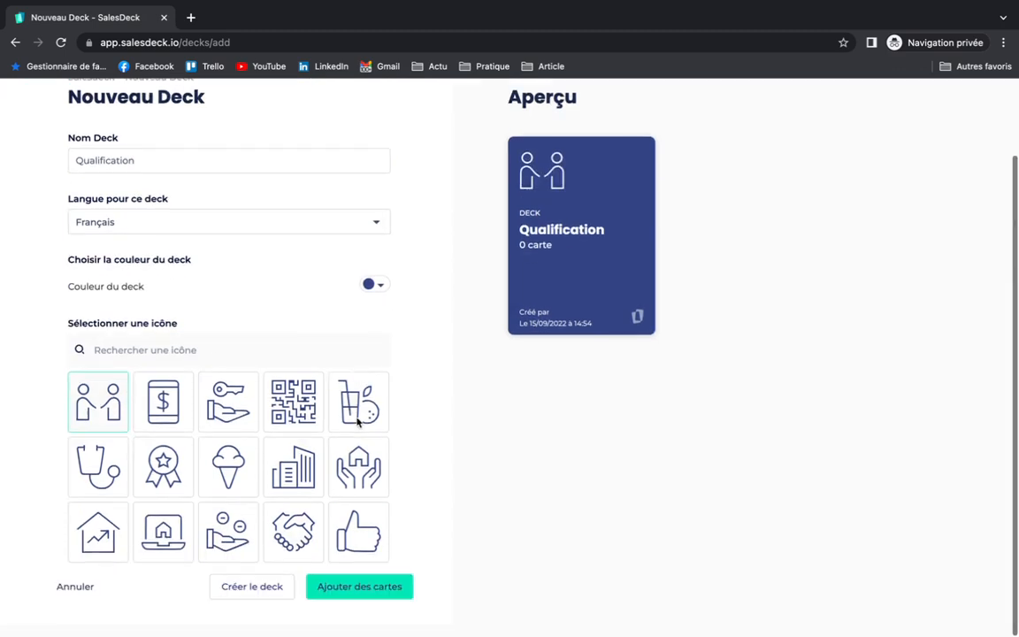
left_click(346, 595)
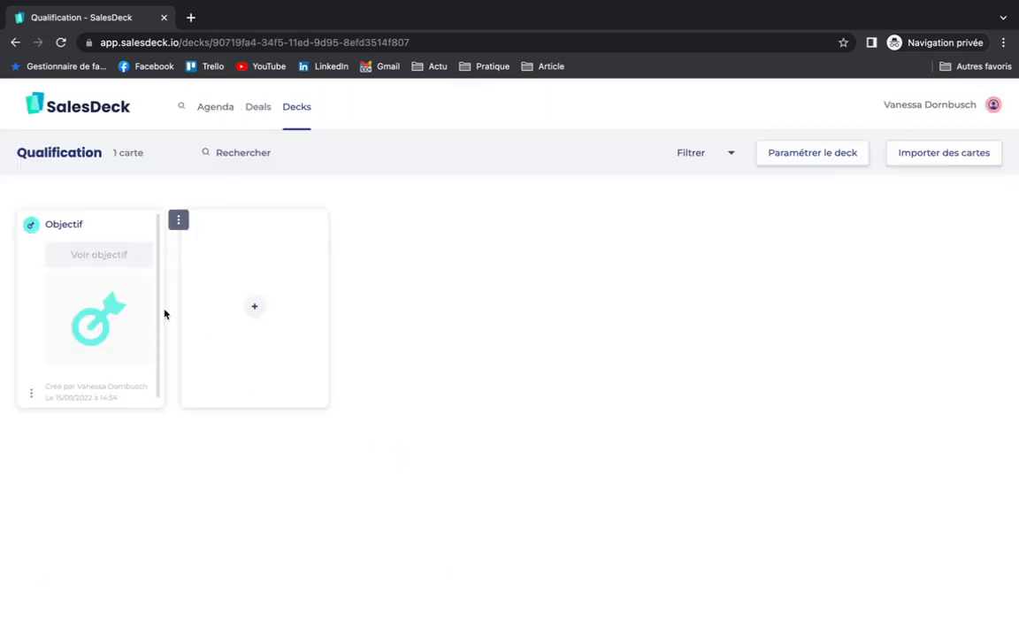
Step: Replace the Objectif card title with 'Comprendre votre besoin et travailler ensemble'
double_click(59, 227)
type("Comprendre votre besoin et")
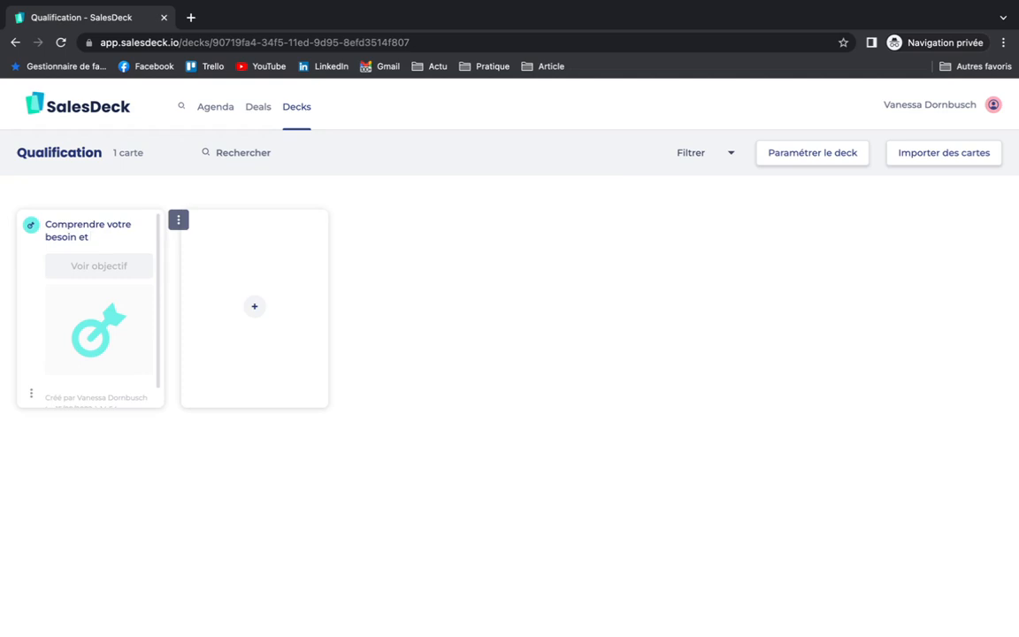
type("travailler ensemble")
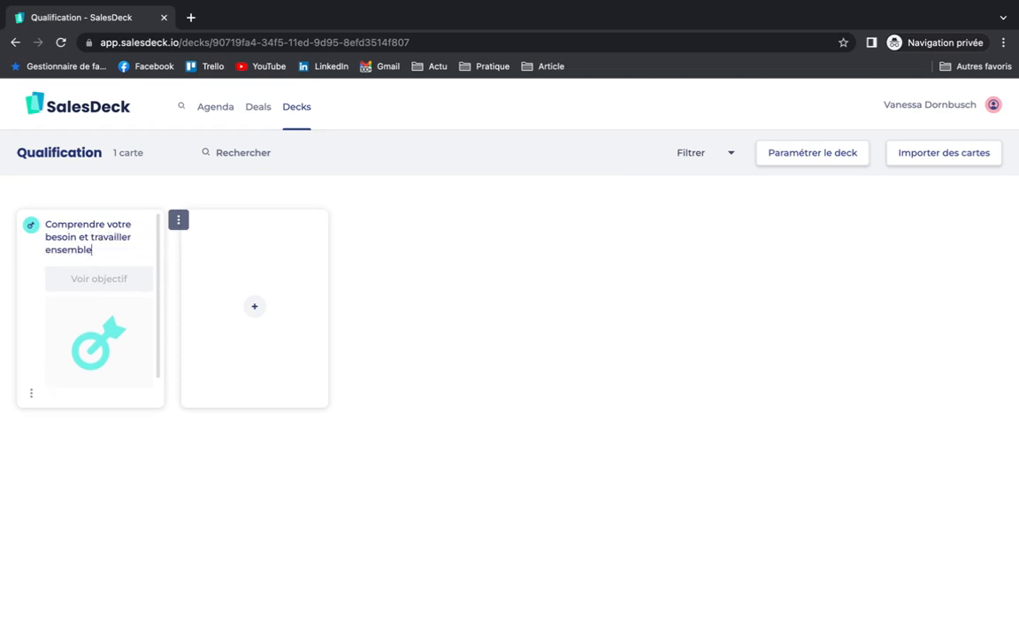
mouse_move(82, 362)
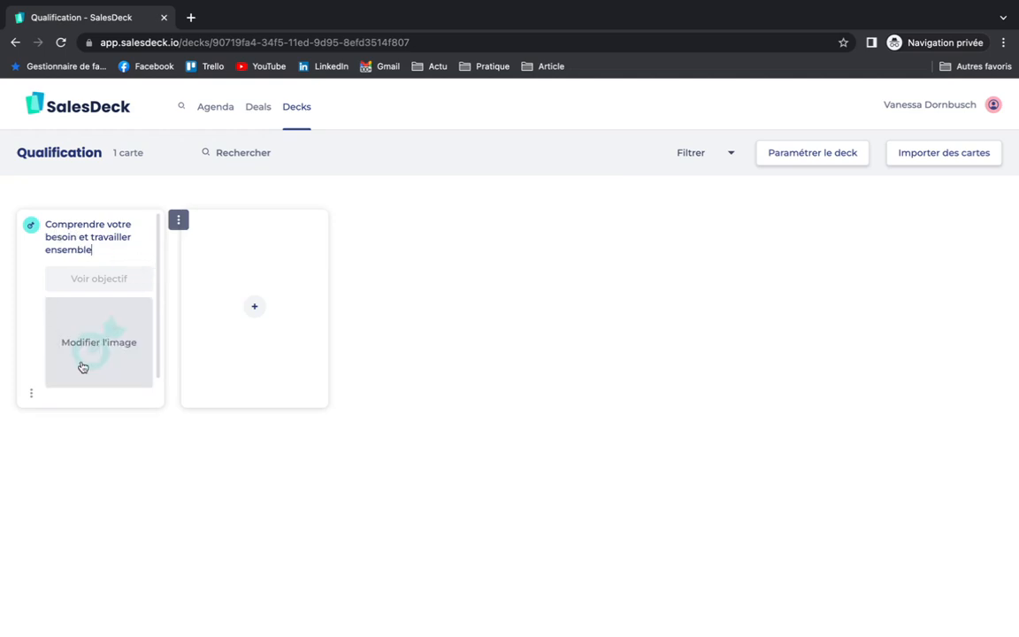
scroll(87, 358, "down", 1)
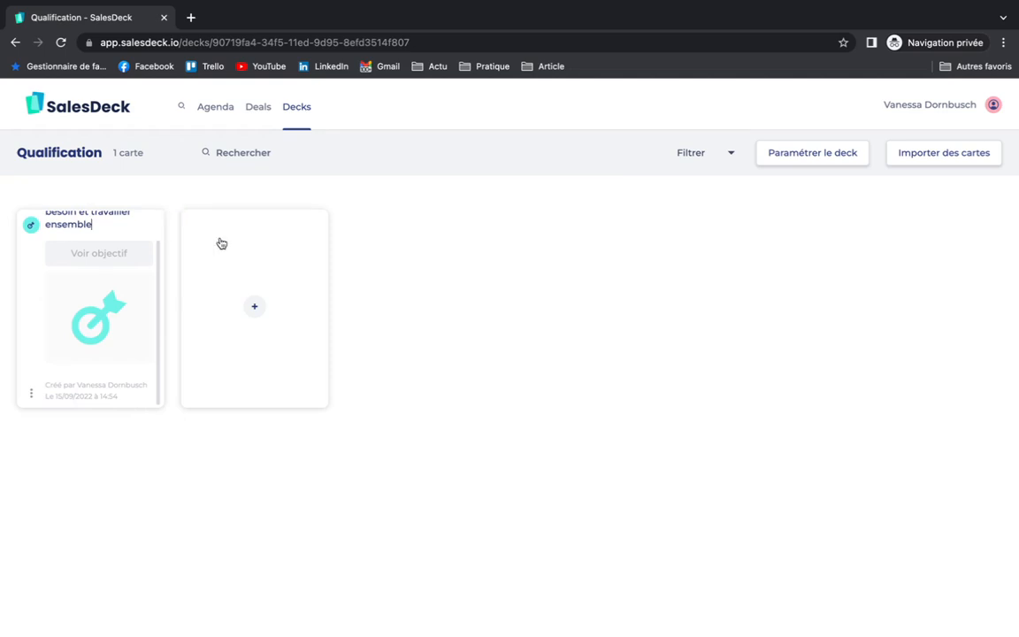
Step: Add a 'Tour de table' card and make it an agenda card
left_click(285, 264)
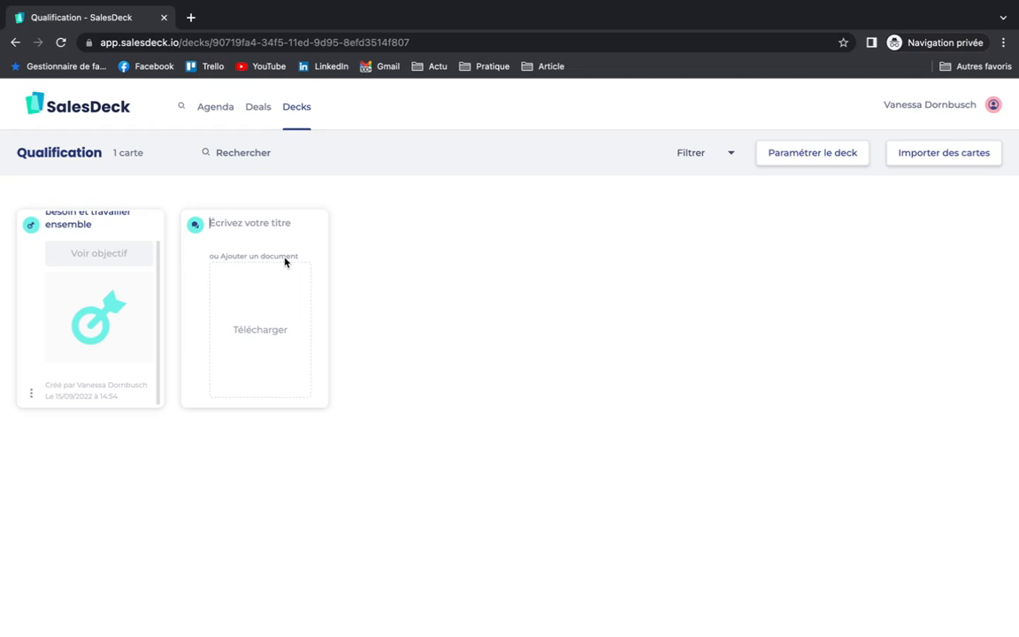
type("Tour de table")
key("Return")
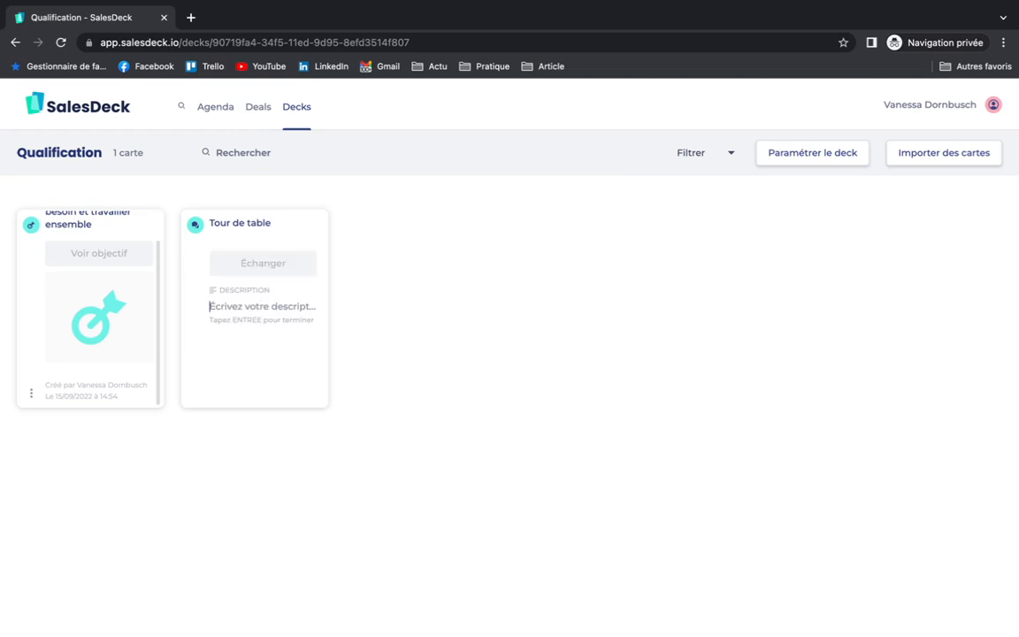
key("Return")
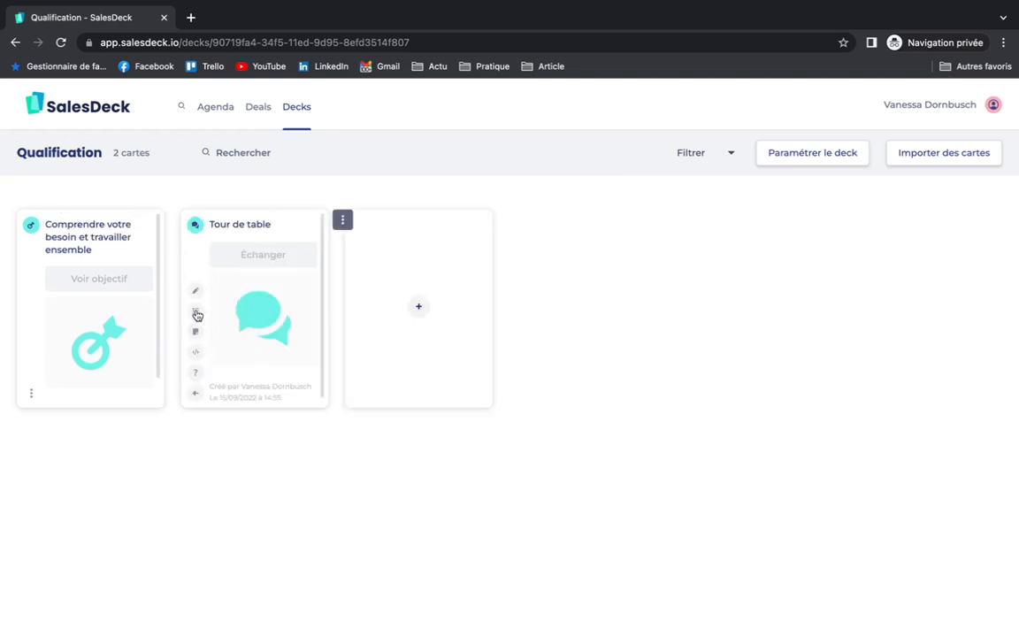
left_click(196, 314)
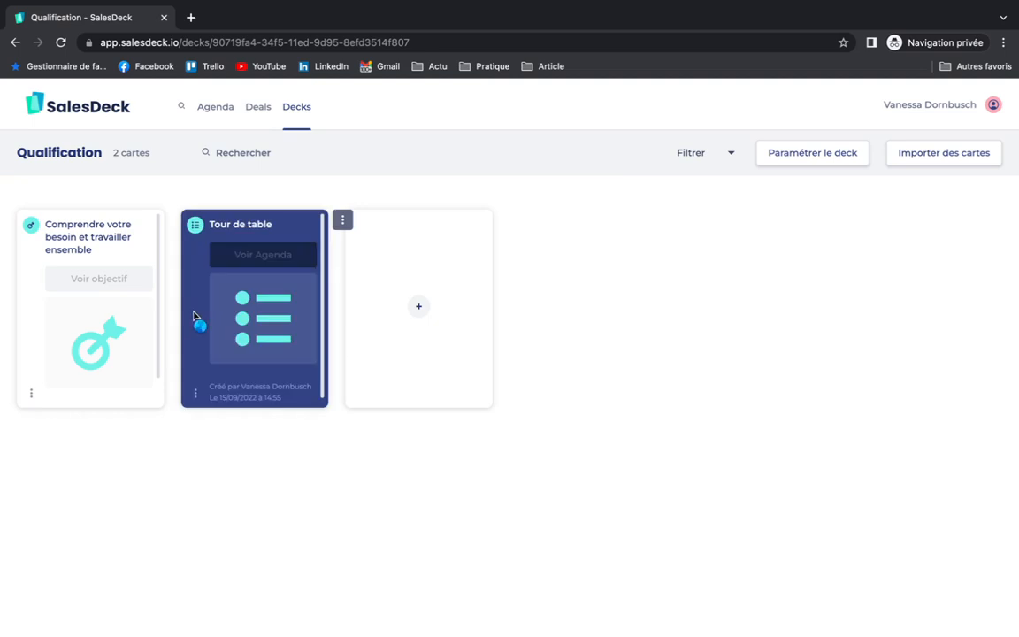
Step: Add a 'Compréhension de votre besoin' card and make it an agenda card
left_click(271, 495)
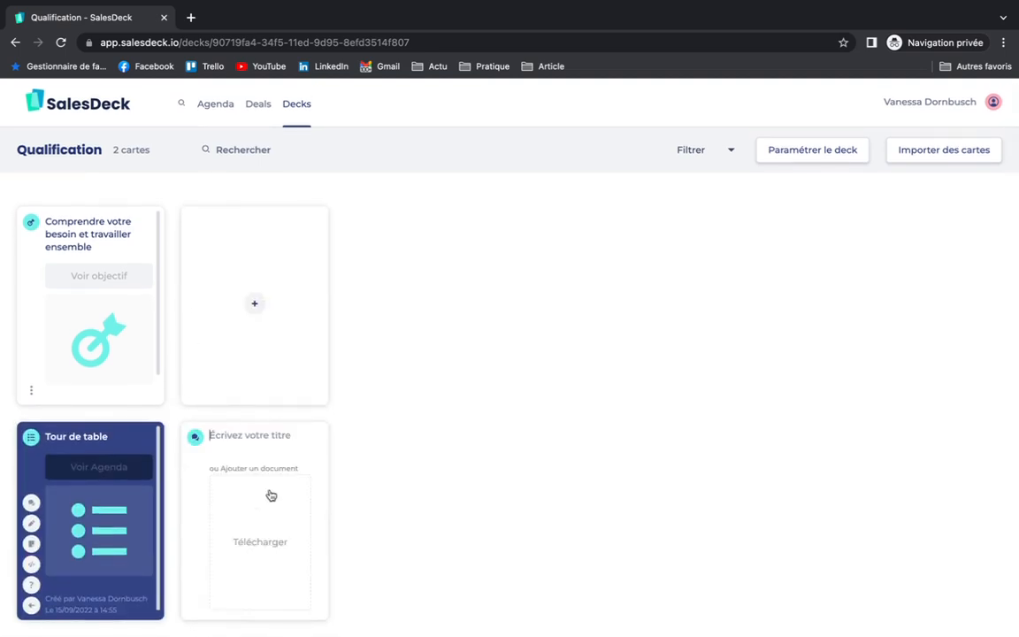
type("C")
key("BackSpace")
type("C")
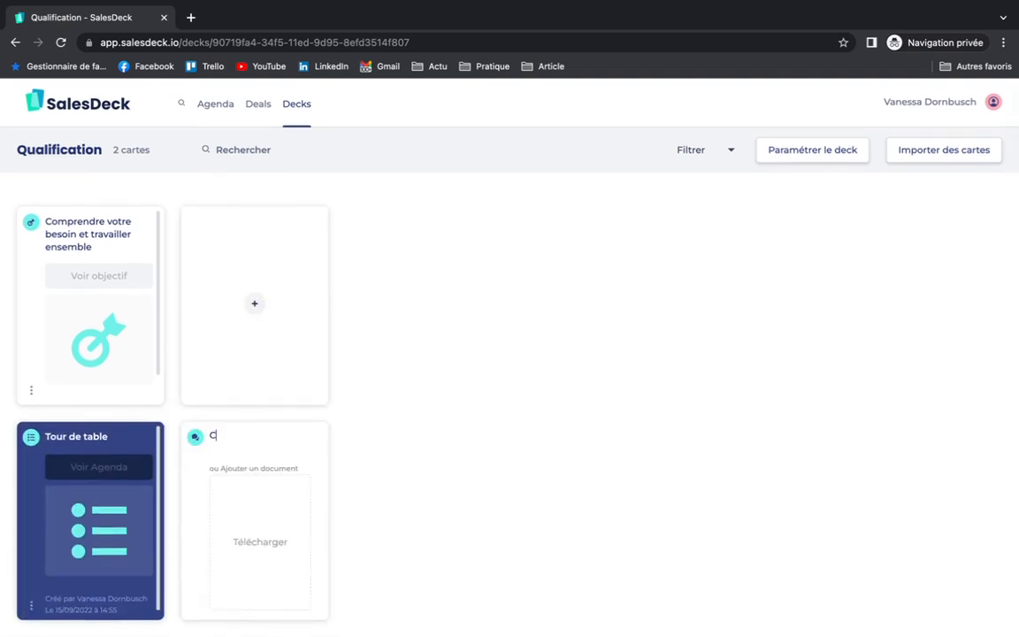
type("ompréhension de votre ")
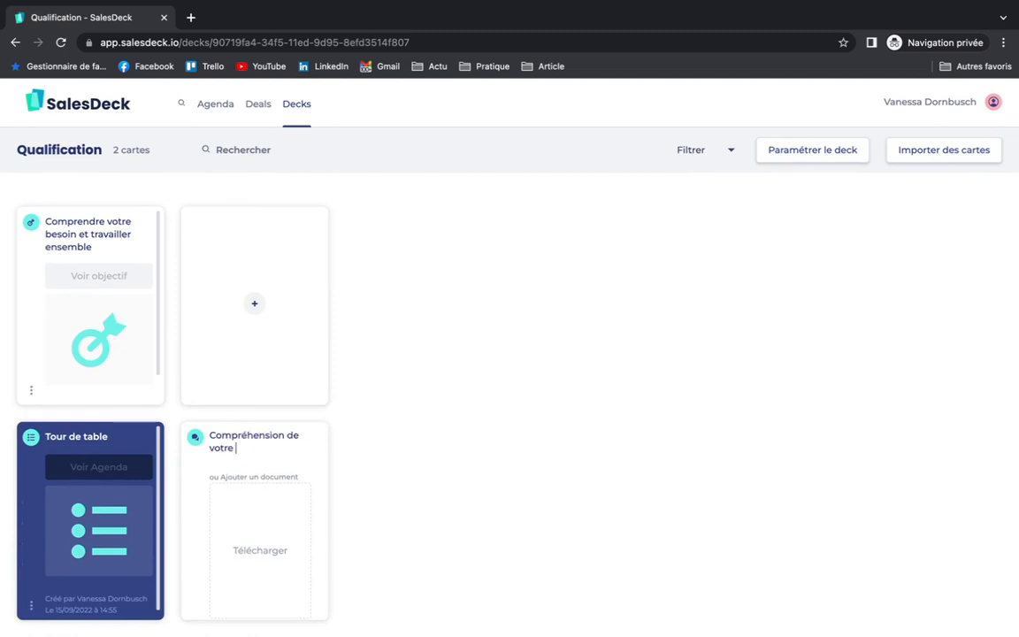
type("besoin")
key("Return")
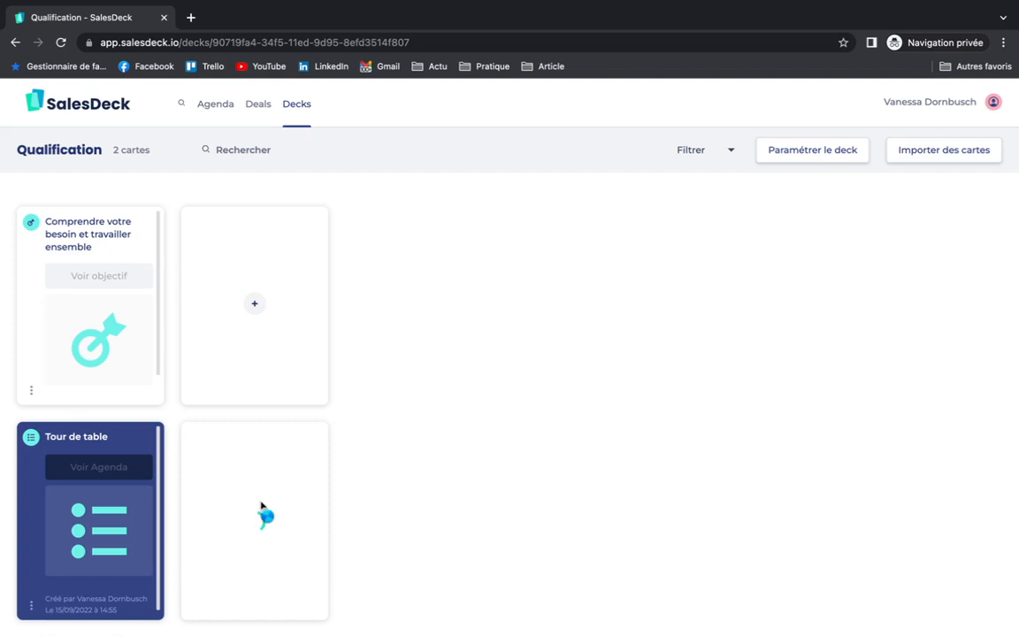
left_click(195, 528)
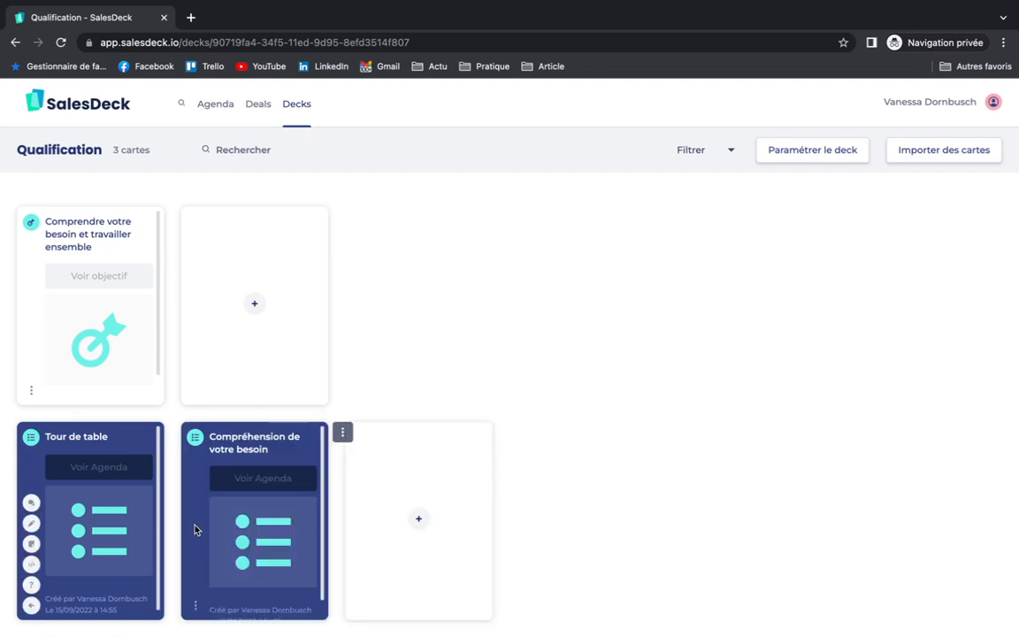
scroll(274, 367, "down", 3)
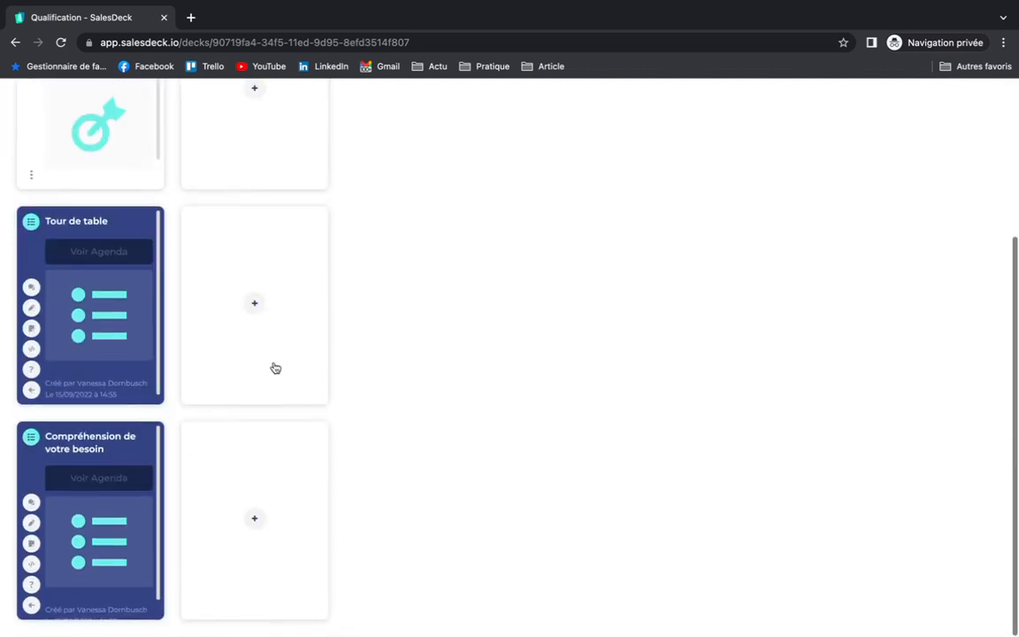
Step: Add a 'Présentation de nos solutions' card and make it an agenda card
left_click(232, 528)
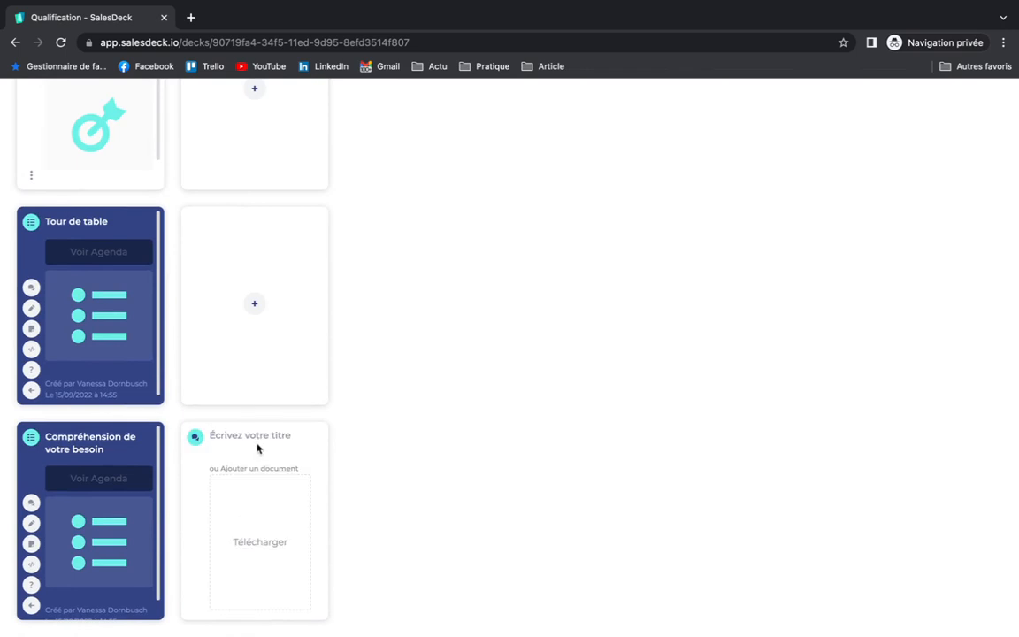
type("Présentation de nos solutions")
key("Return")
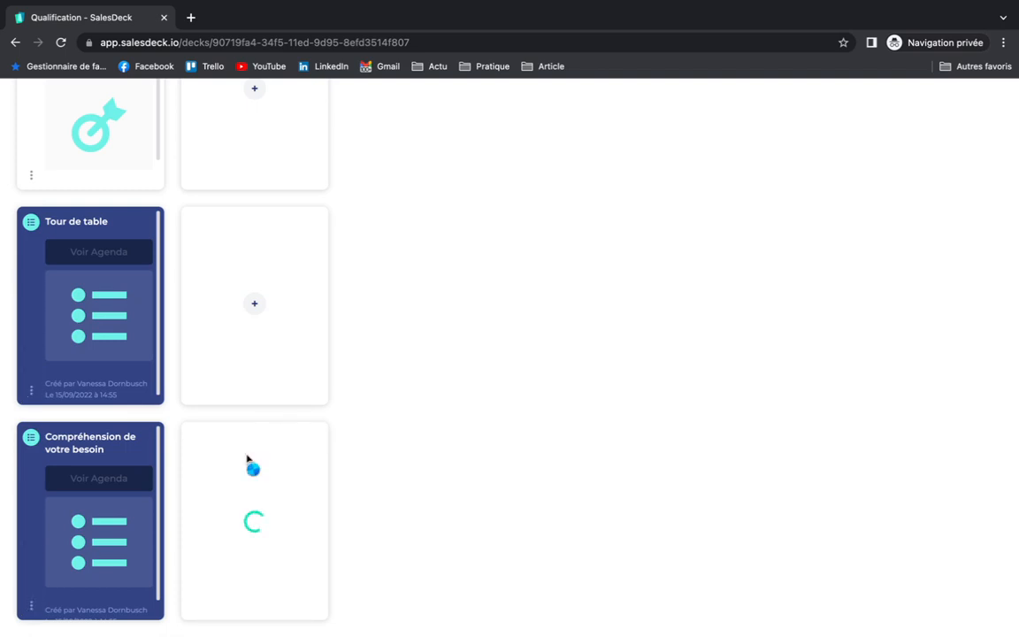
left_click(195, 523)
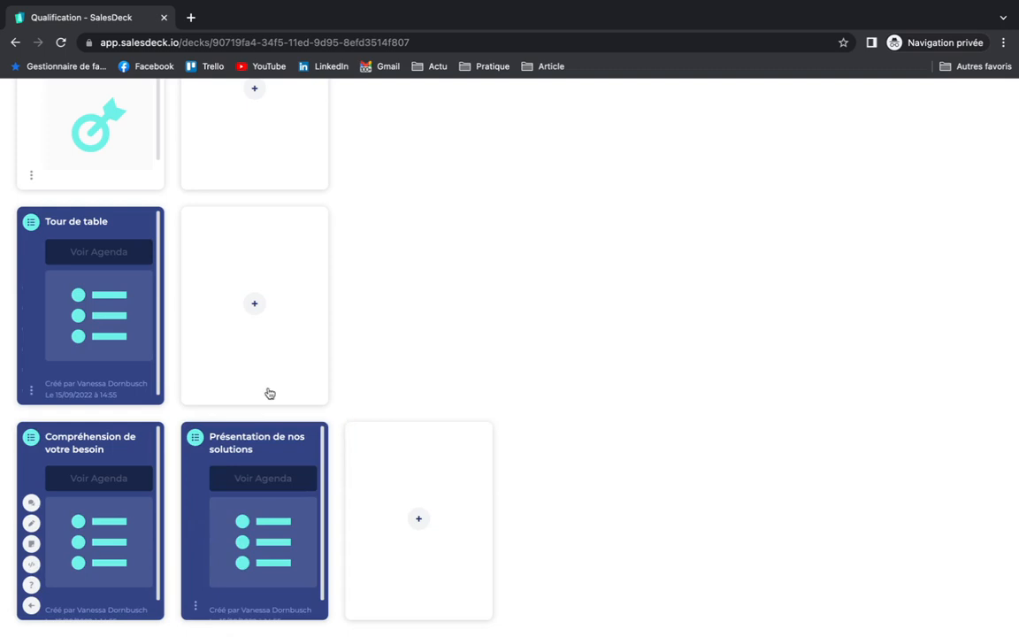
Step: Add a 'Next steps' card and make it an agenda card
scroll(270, 393, "down", 2)
scroll(270, 393, "down", 2)
left_click(251, 495)
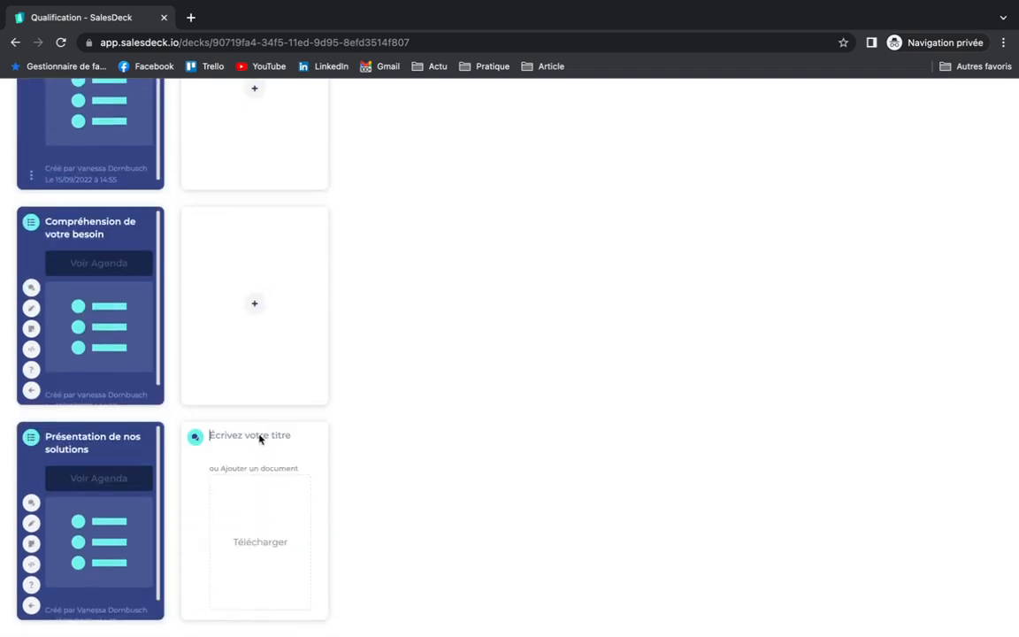
type("Next steps")
key("Return")
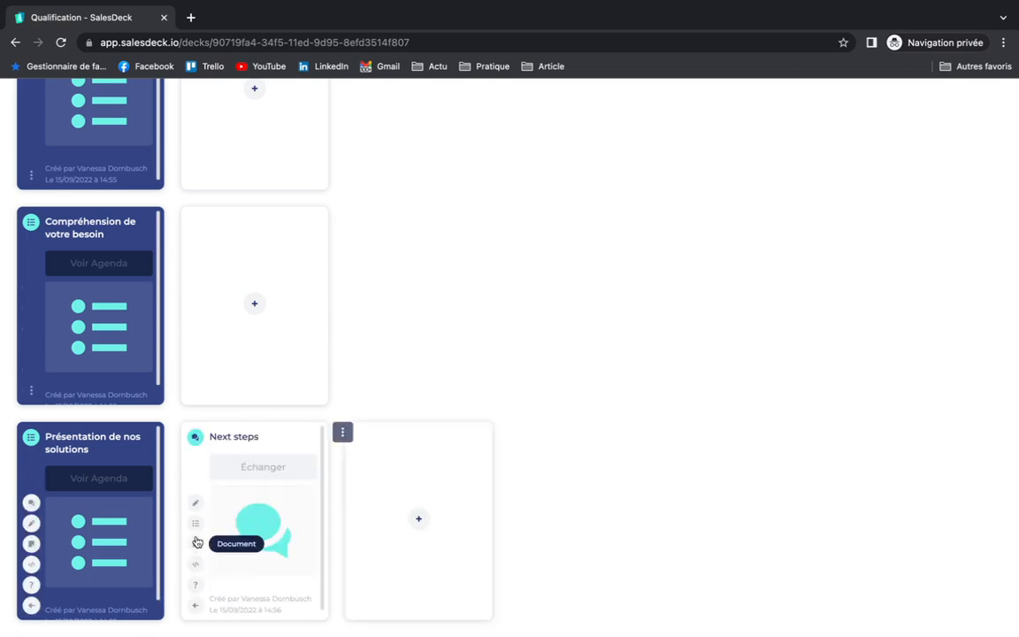
left_click(196, 528)
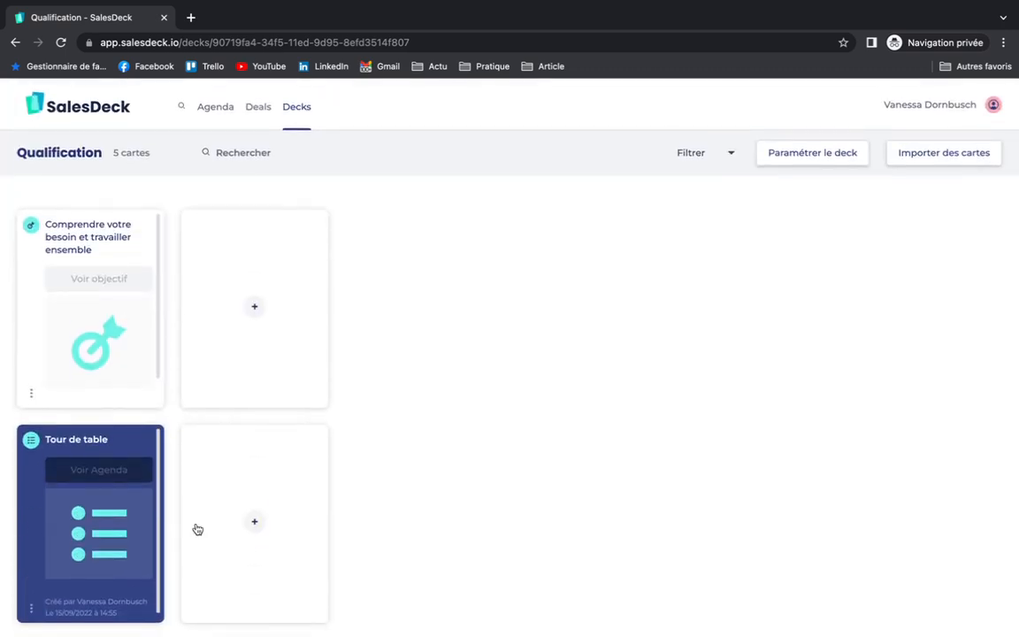
Step: Add a card titled 'Présentation commercial' beside Tour de table
scroll(197, 528, "down", 1)
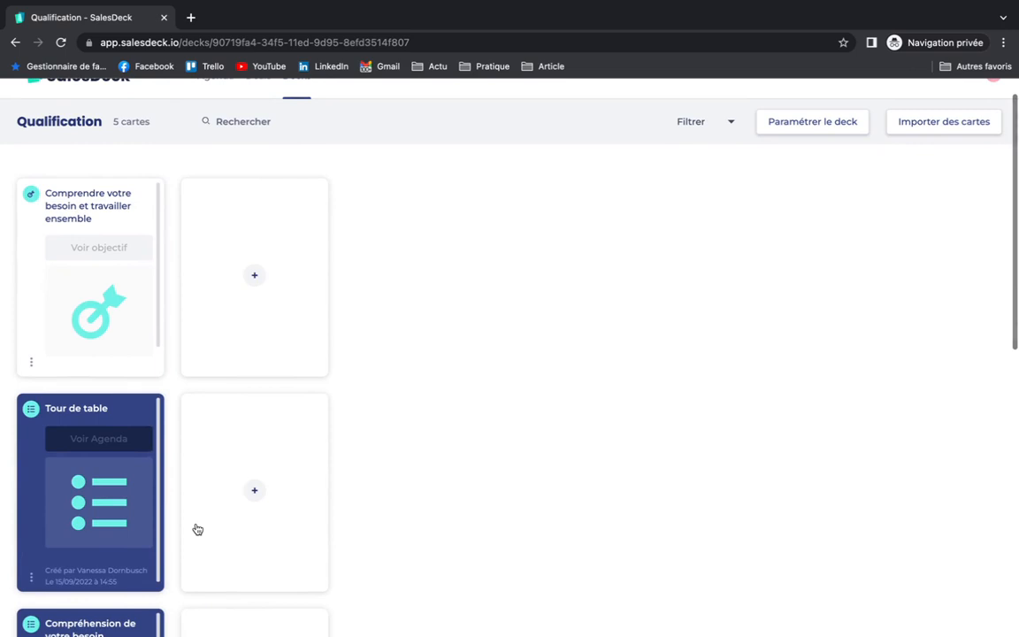
scroll(197, 528, "down", 2)
scroll(196, 528, "down", 6)
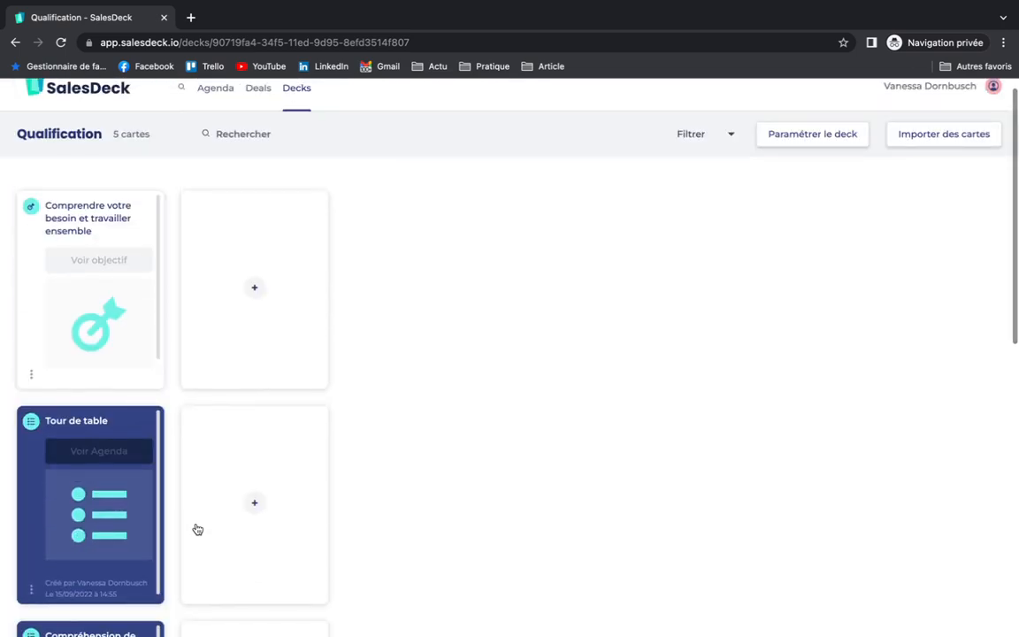
left_click(254, 504)
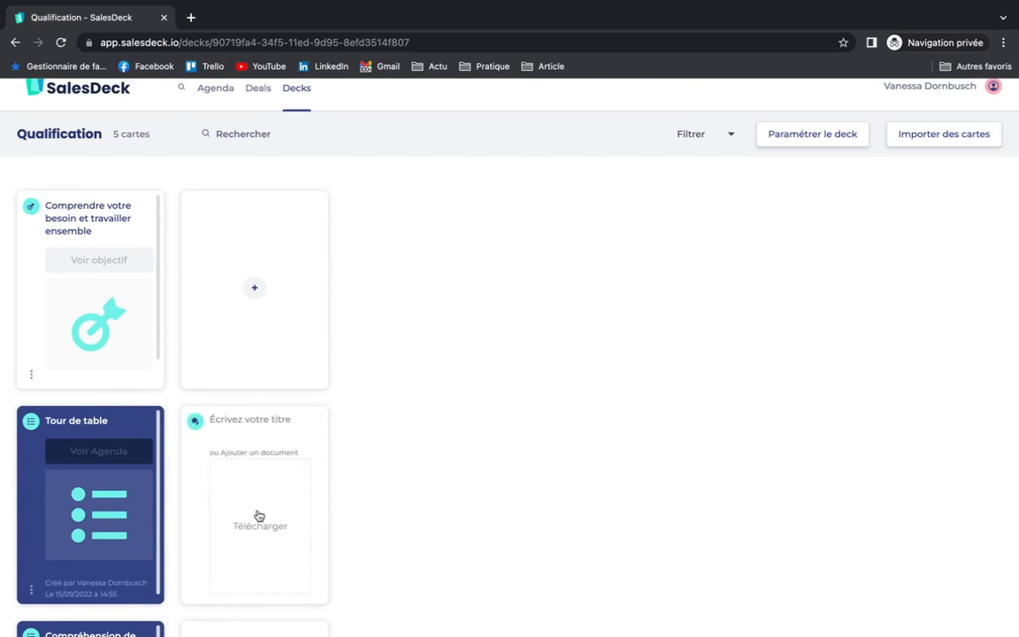
type("Présentatio")
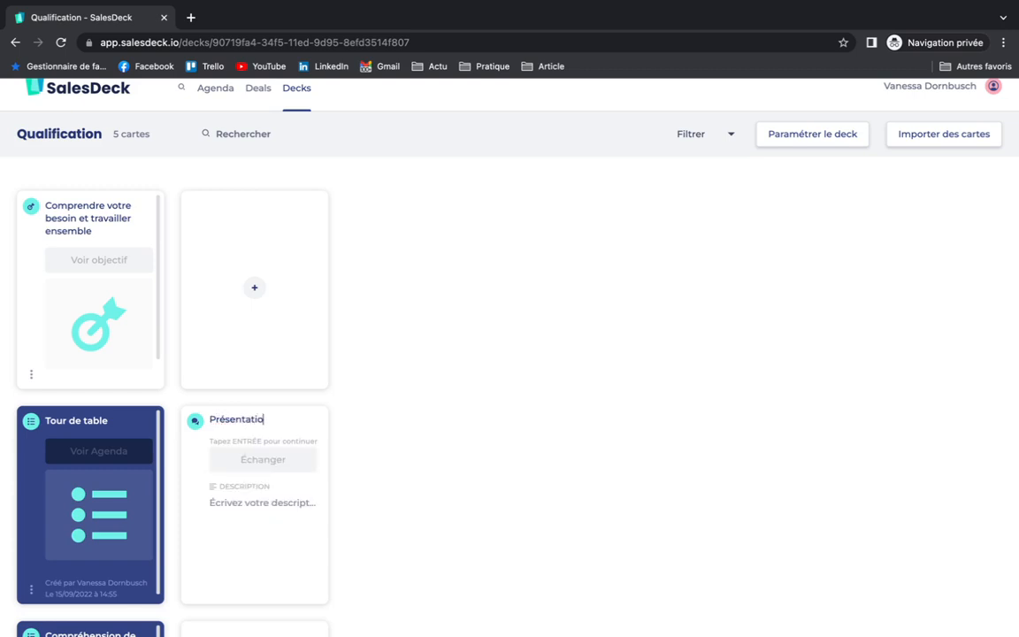
type("n commercial")
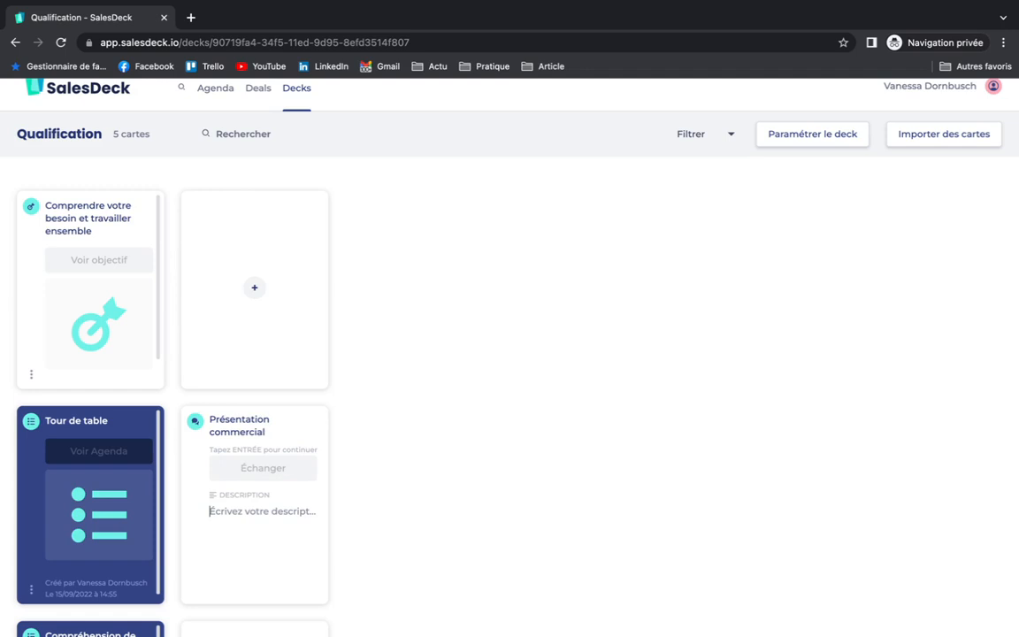
key("Return")
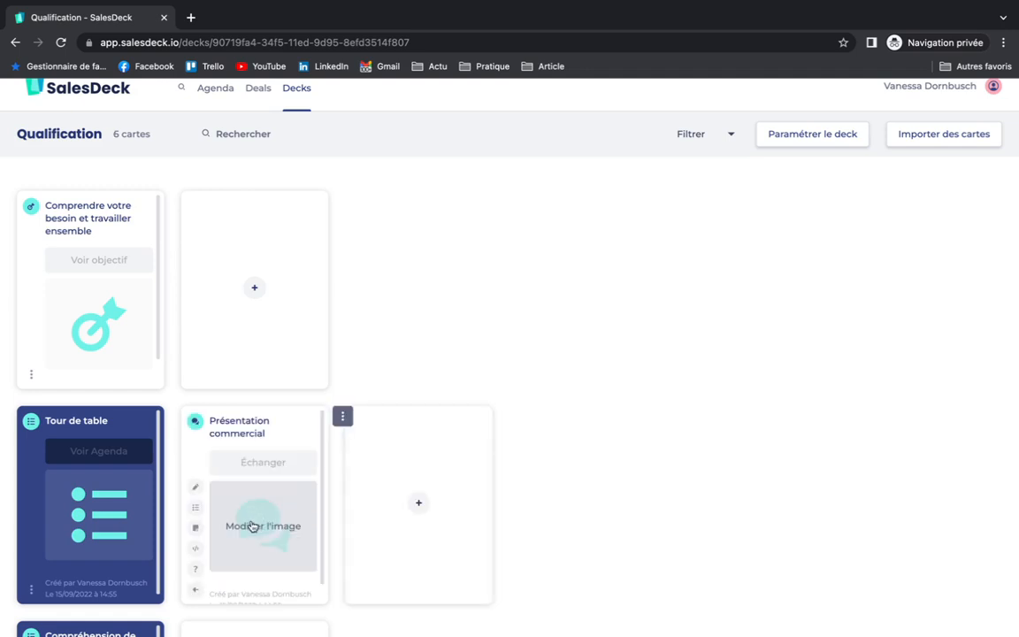
Step: Upload the presenter's portrait photo from Téléchargements as the Présentation commercial card image
left_click(252, 525)
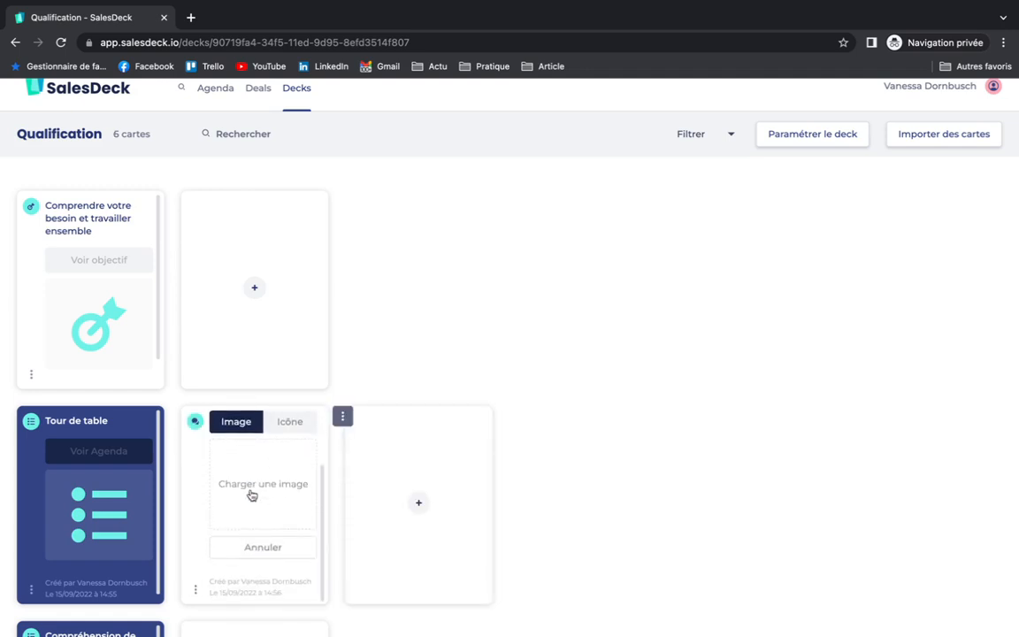
left_click(251, 496)
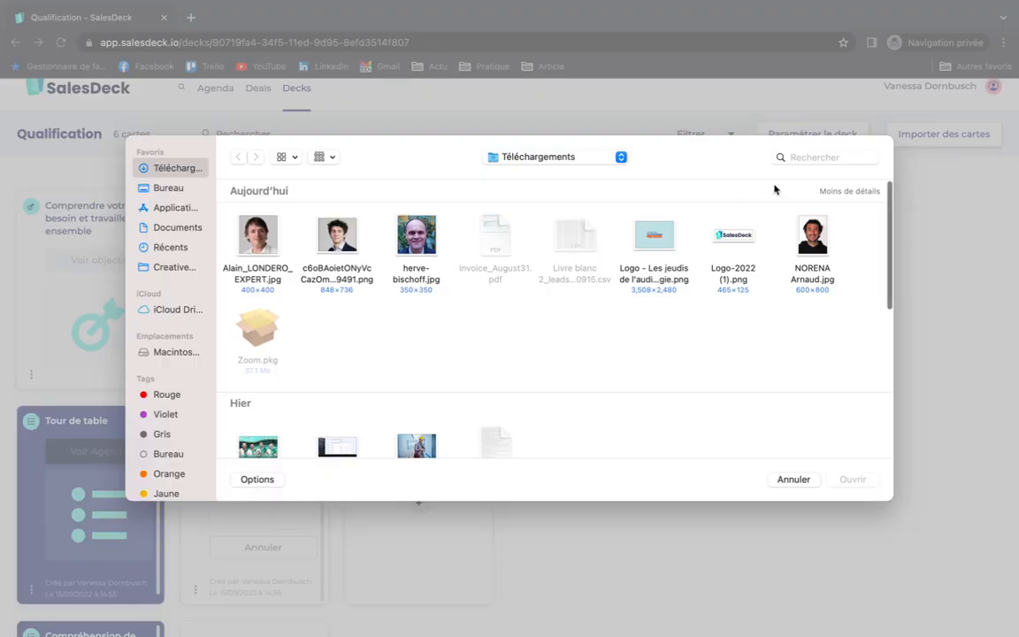
left_click(800, 156)
type("jeremie")
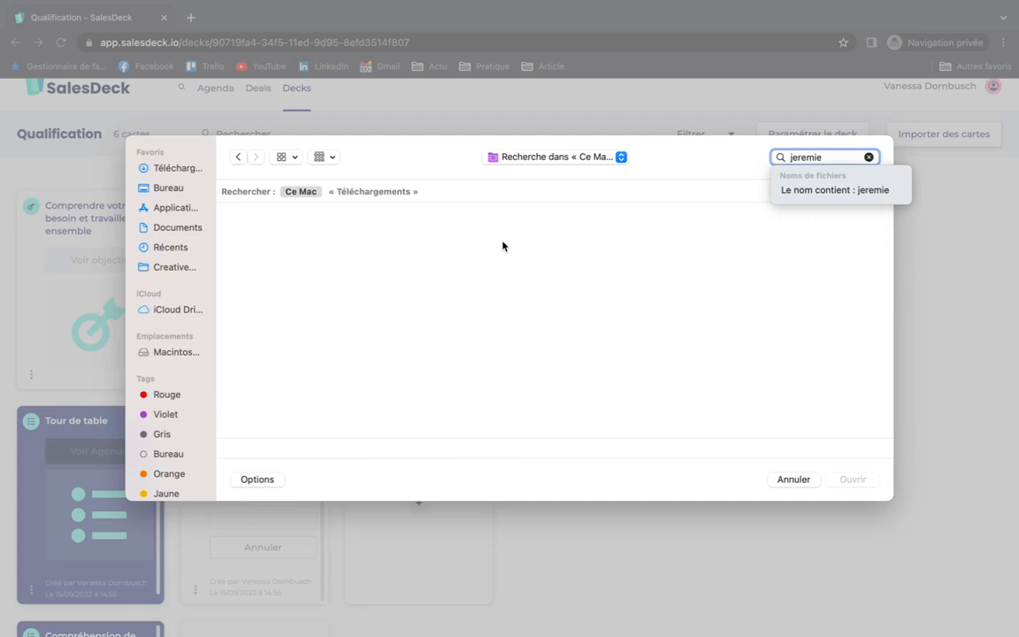
left_click(373, 192)
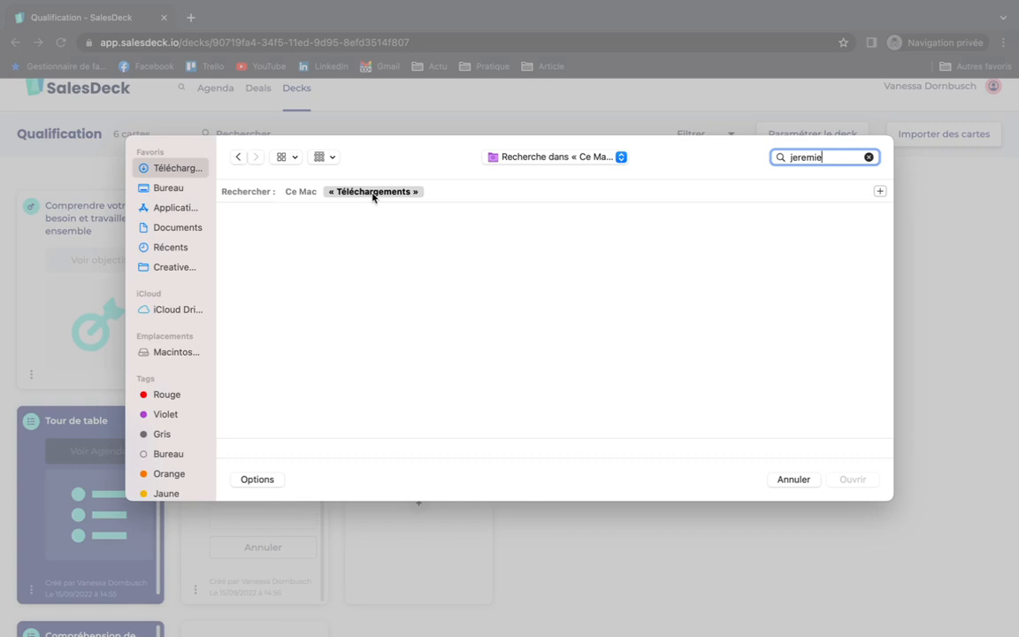
key("super+a")
key("BackSpace")
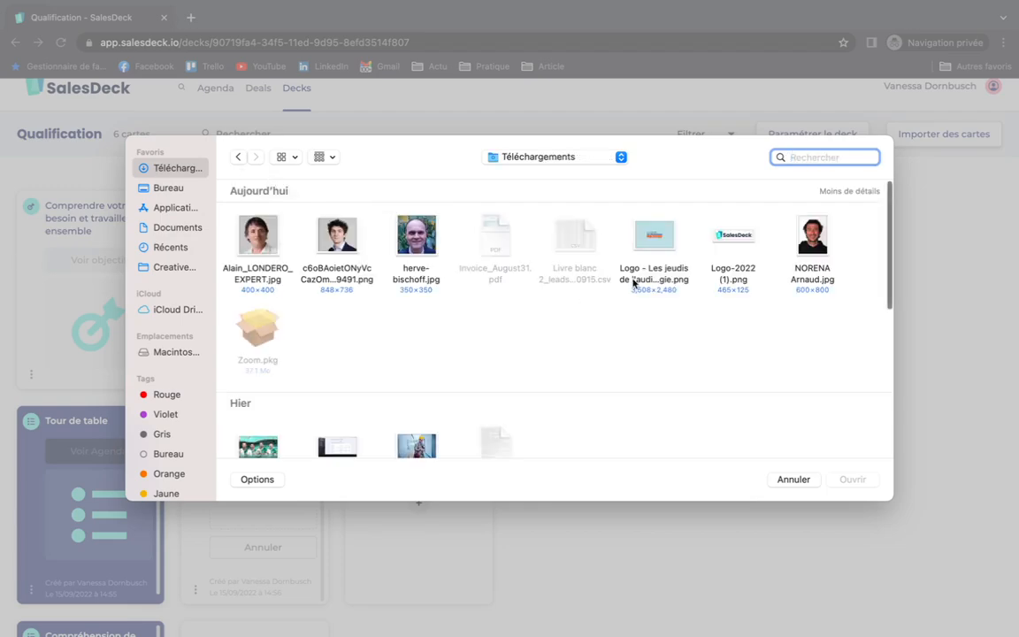
left_click(808, 250)
double_click(807, 250)
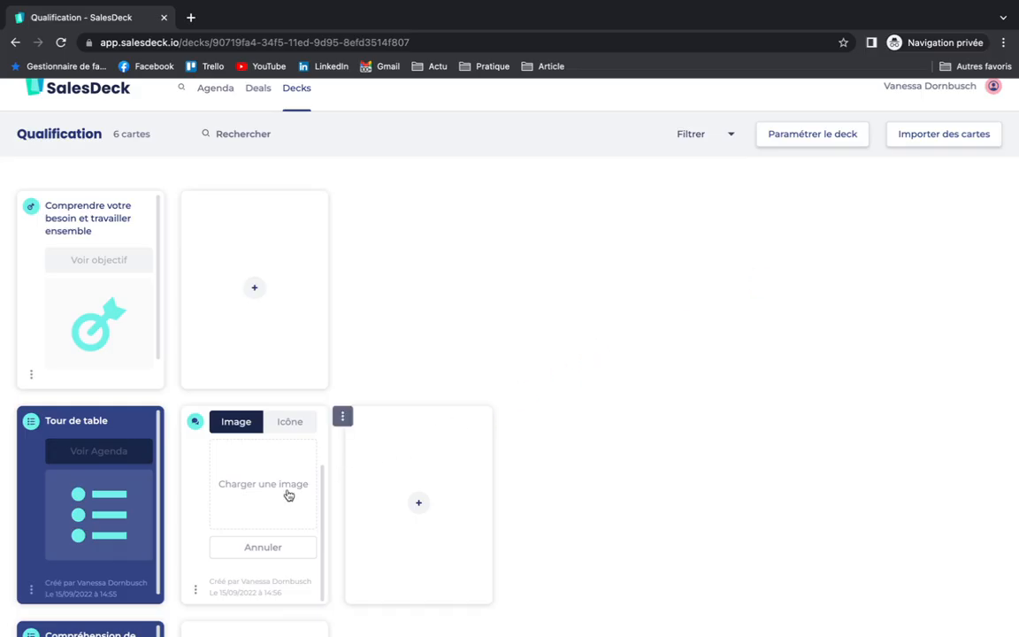
scroll(289, 496, "up", 1)
scroll(288, 495, "up", 1)
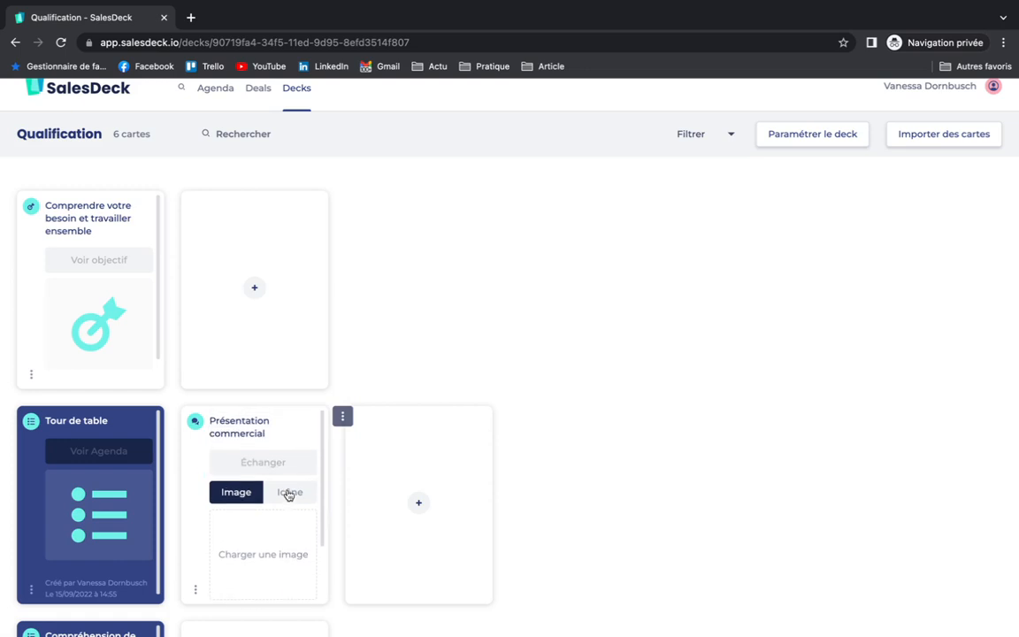
Step: Add a 'Présentation client' card next to Présentation commercial
left_click(419, 501)
type("Présent")
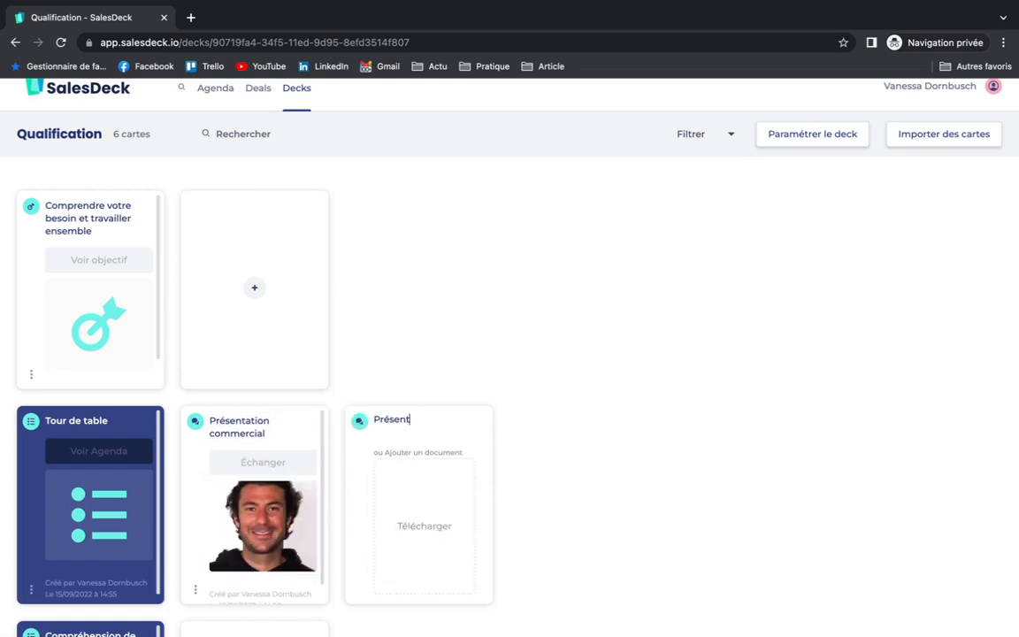
type("ation client")
key("Return")
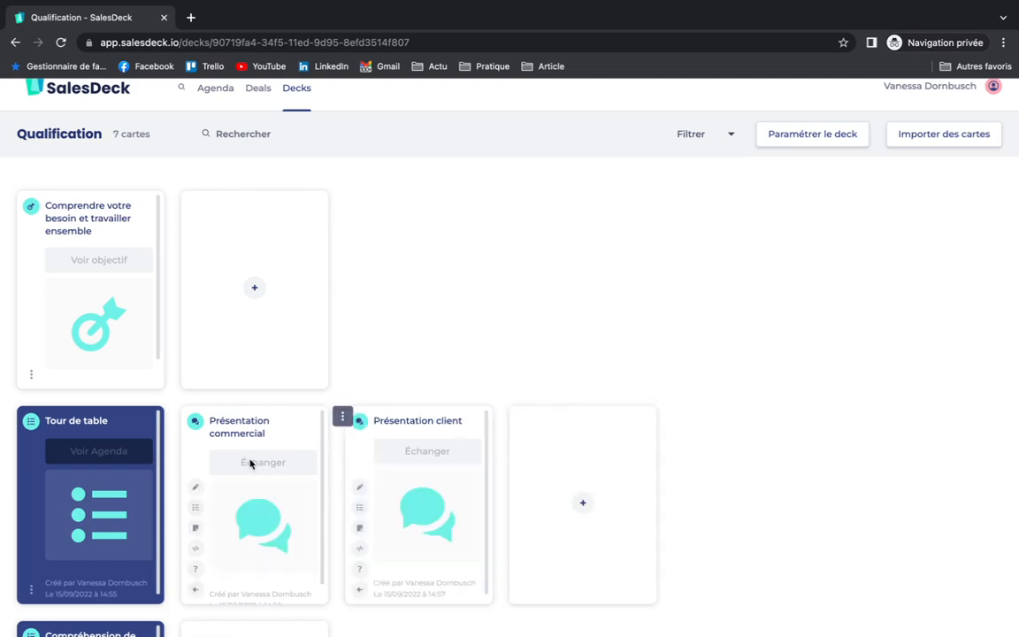
left_click(343, 416)
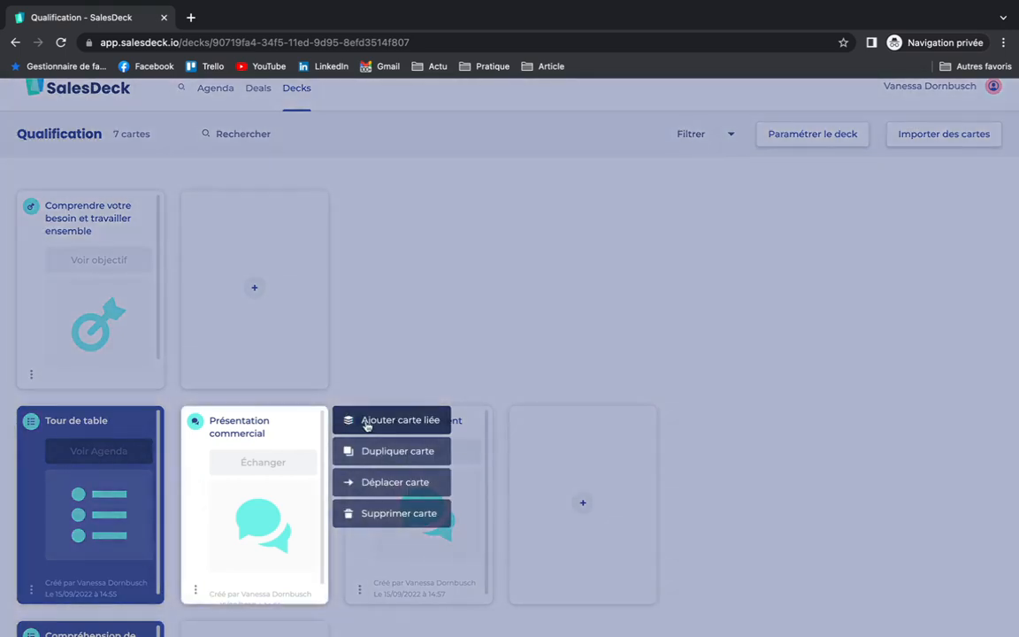
Step: Add a linked card to Présentation commercial titled with the presenter's full name
left_click(366, 422)
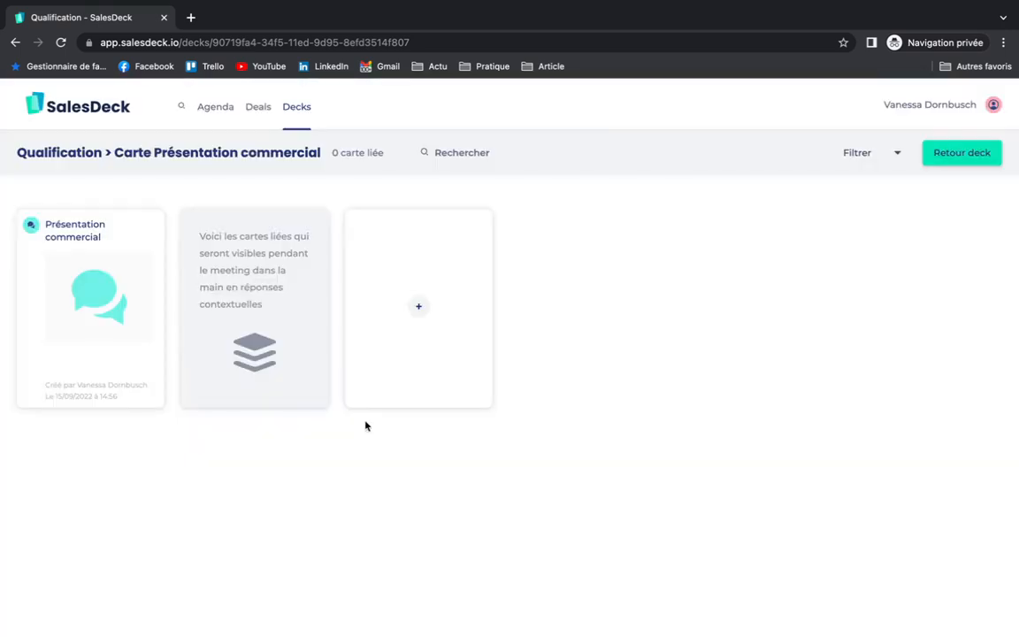
left_click(443, 335)
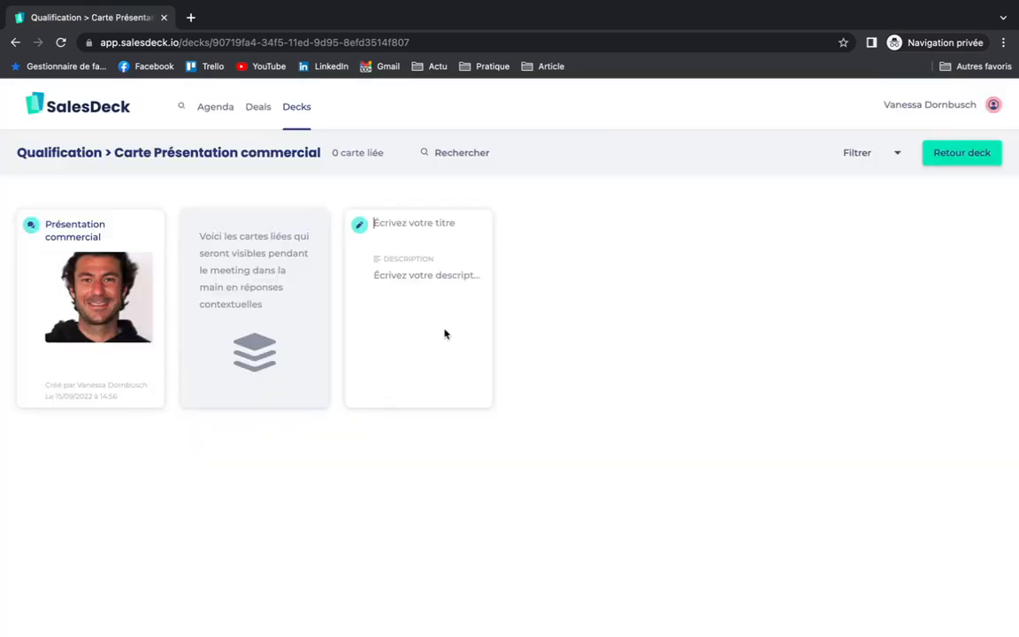
type("Jeremie")
type(" doline")
key("BackSpace")
key("BackSpace")
key("BackSpace")
key("BackSpace")
key("BackSpace")
type("ornbusch")
key("Return")
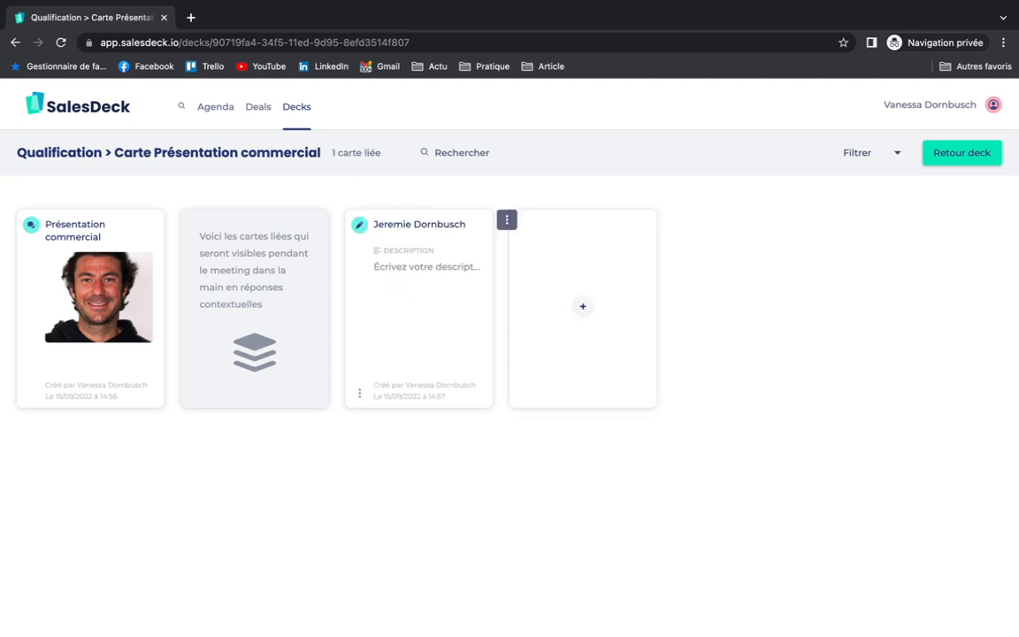
Step: Add a linked card titled 'Customer Success Manager chez salesdeck'
left_click(579, 303)
type("qustomer")
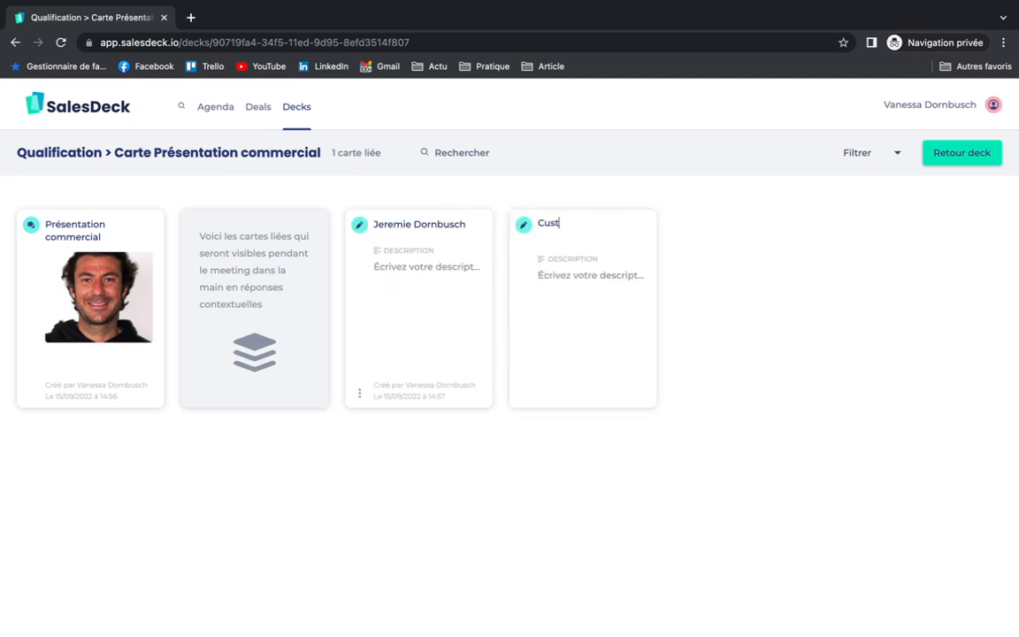
type(" Suc")
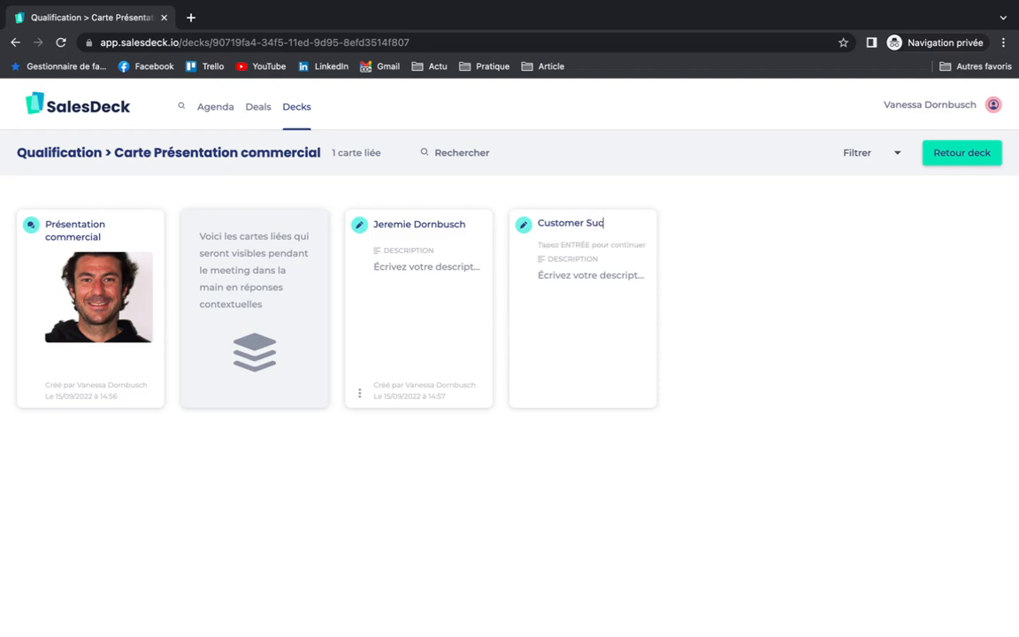
type("ess mana")
key("BackSpace")
key("BackSpace")
key("BackSpace")
key("BackSpace")
type("Man")
type("ga")
key("BackSpace")
key("BackSpace")
type("ager chez ")
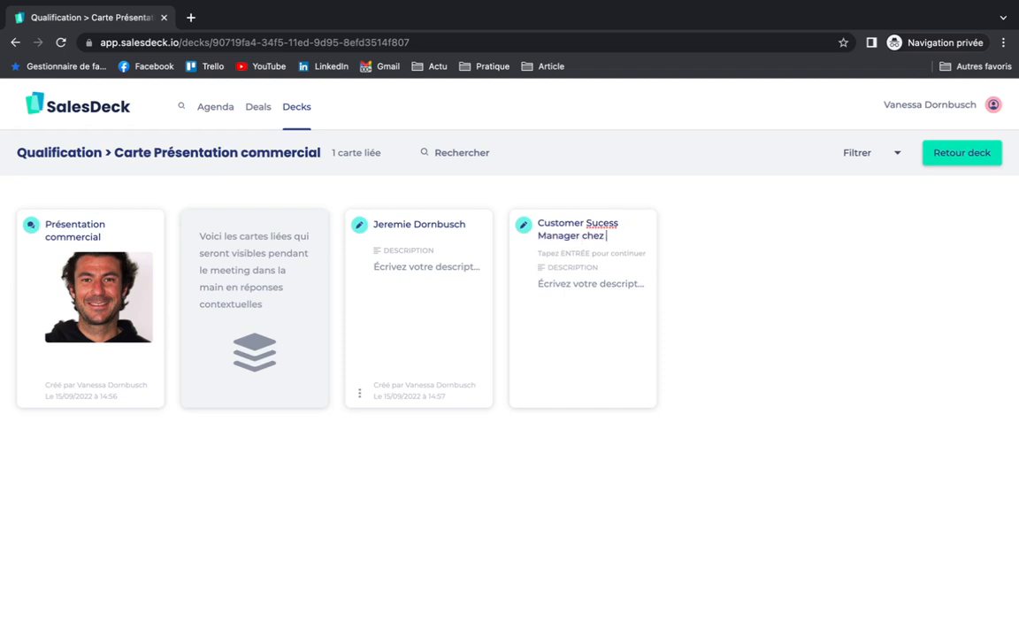
type("salesdeck")
key("Return")
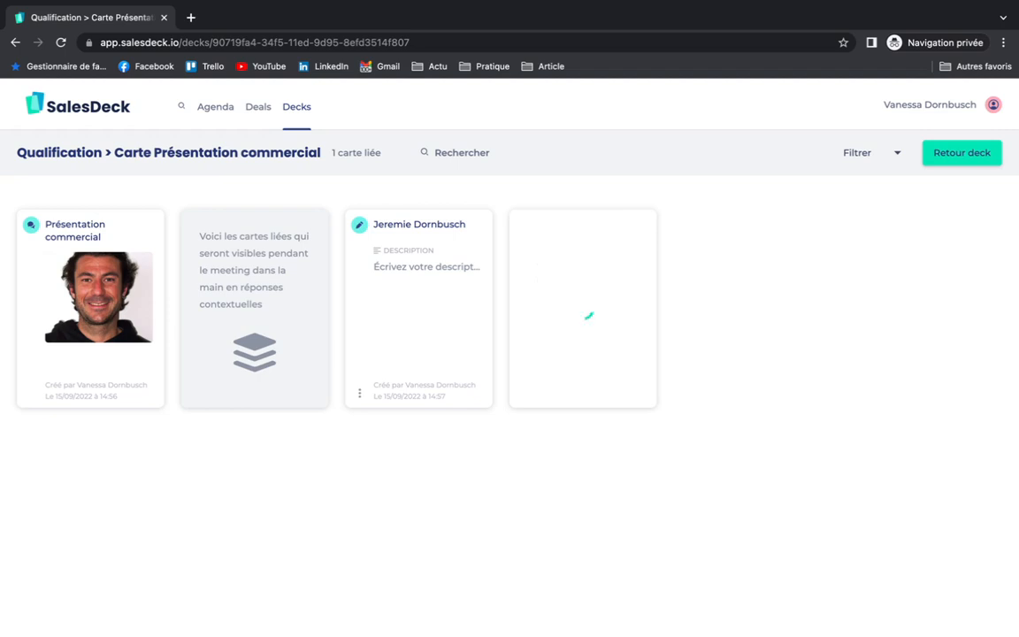
Step: Add a third linked card 'Je vous accompagne dans la mise en place de votre outil', then return to the deck
left_click(755, 280)
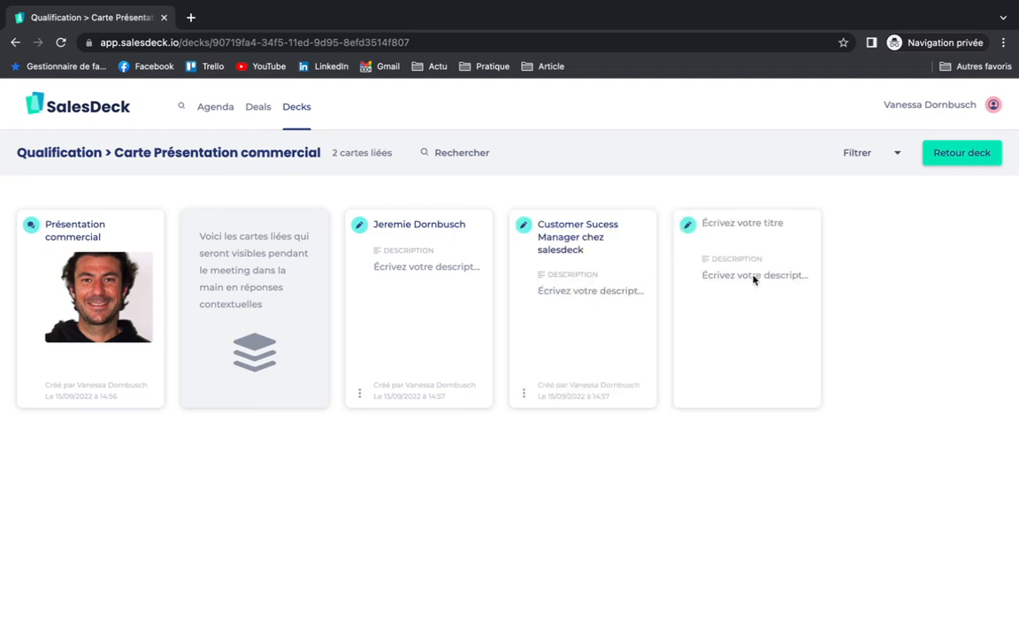
type("Je vous accompagne dans la ")
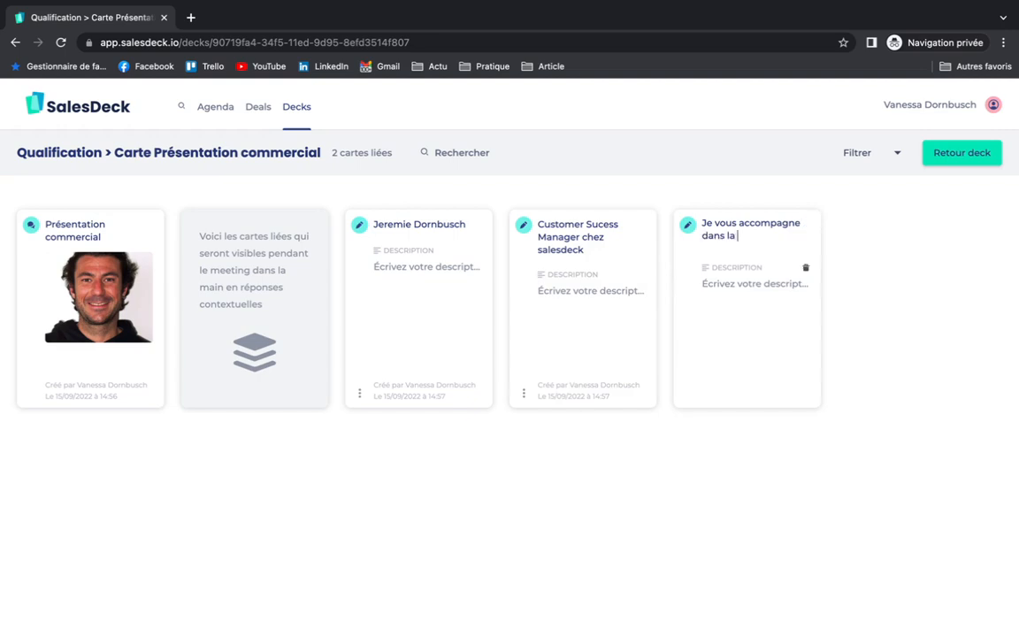
type("mise en pla")
type("ce de votre outil")
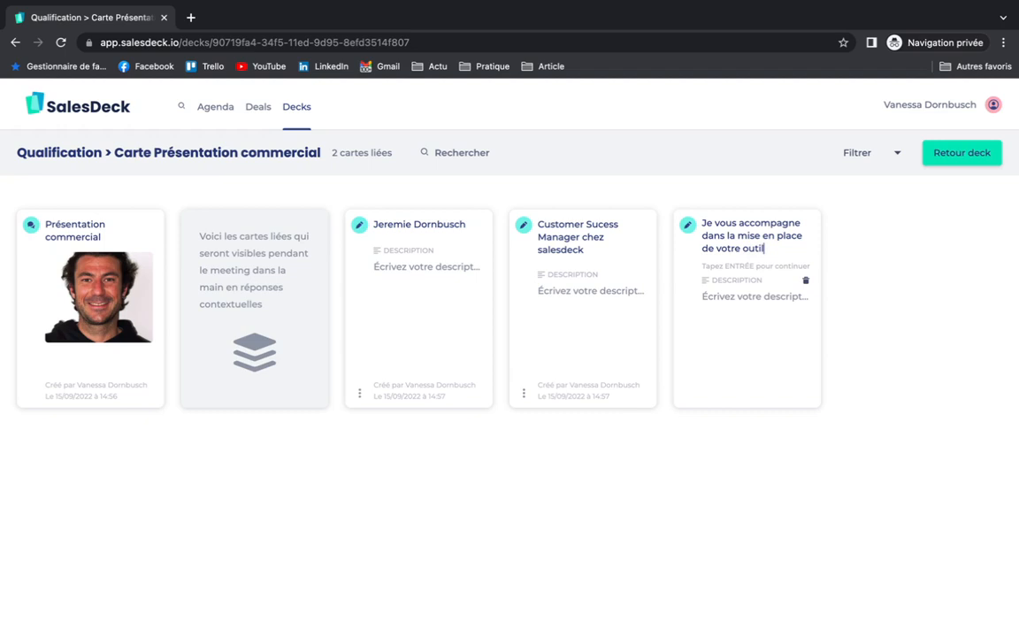
key("Return")
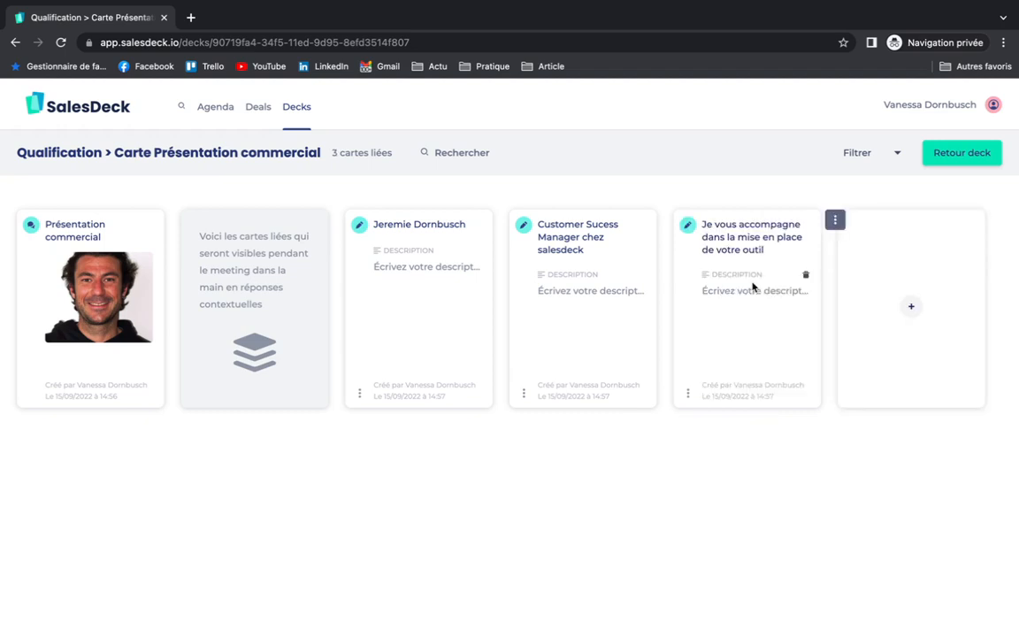
left_click(945, 159)
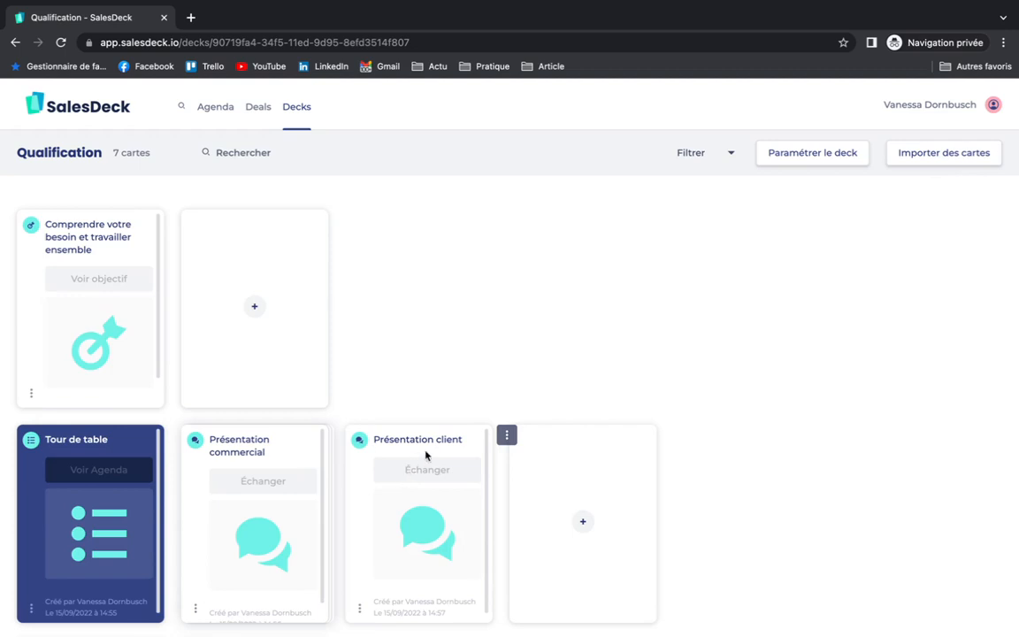
Step: Add a card titled 'Quel est votre principal problématique ?' beside Compréhension de votre besoin
scroll(438, 408, "down", 1)
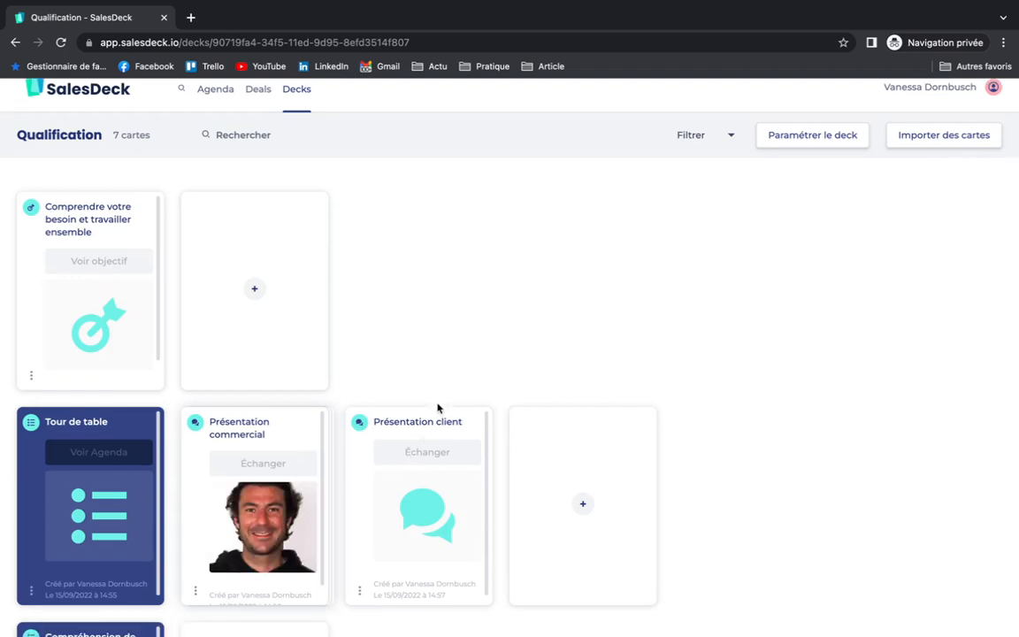
scroll(438, 407, "down", 2)
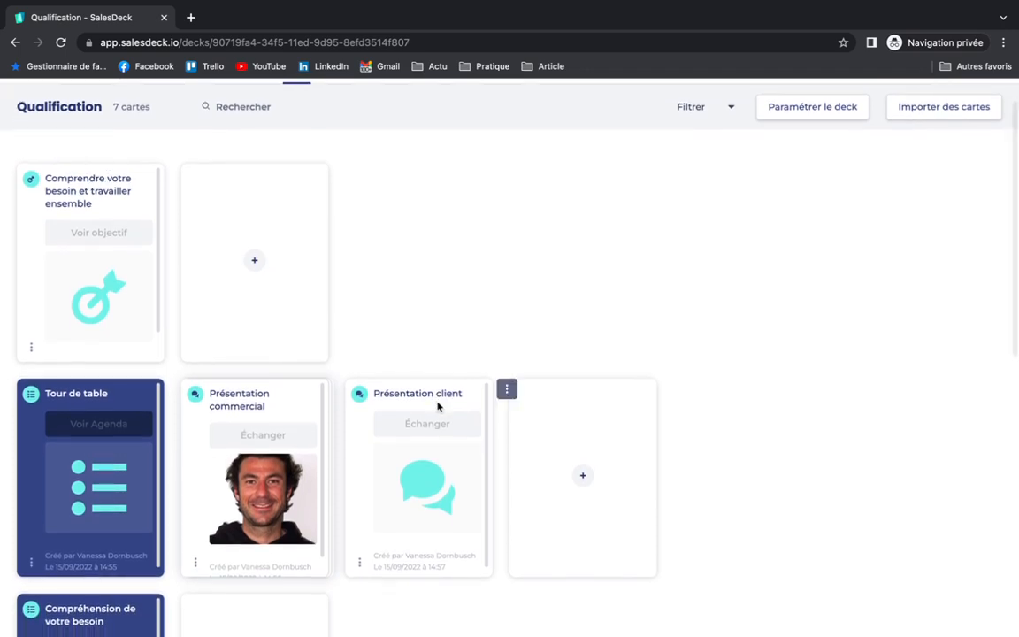
scroll(438, 407, "down", 5)
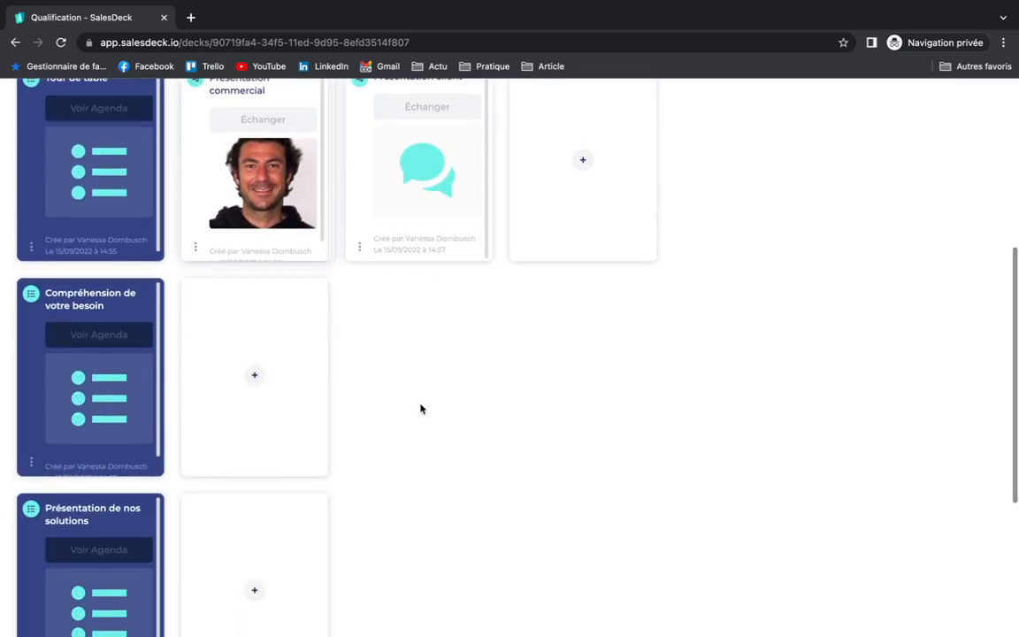
left_click(226, 376)
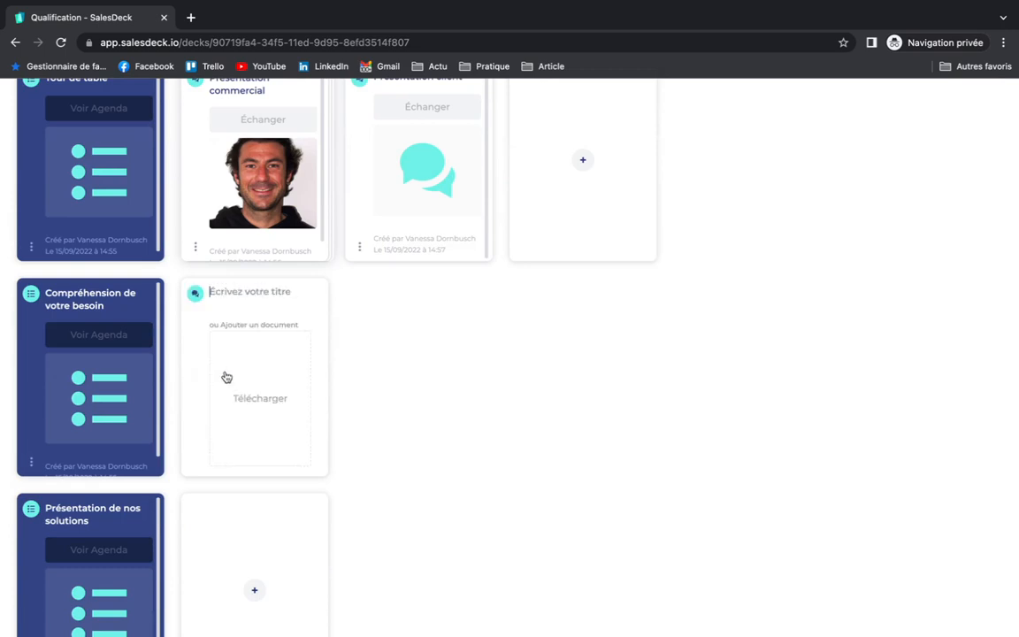
type("Quel est votre p")
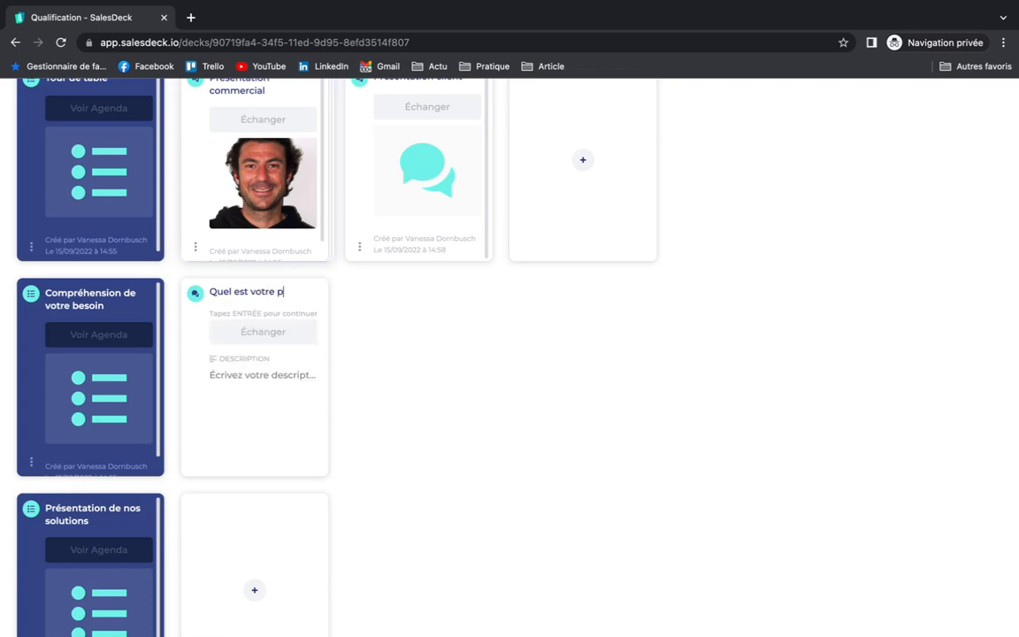
type("rincipal pain")
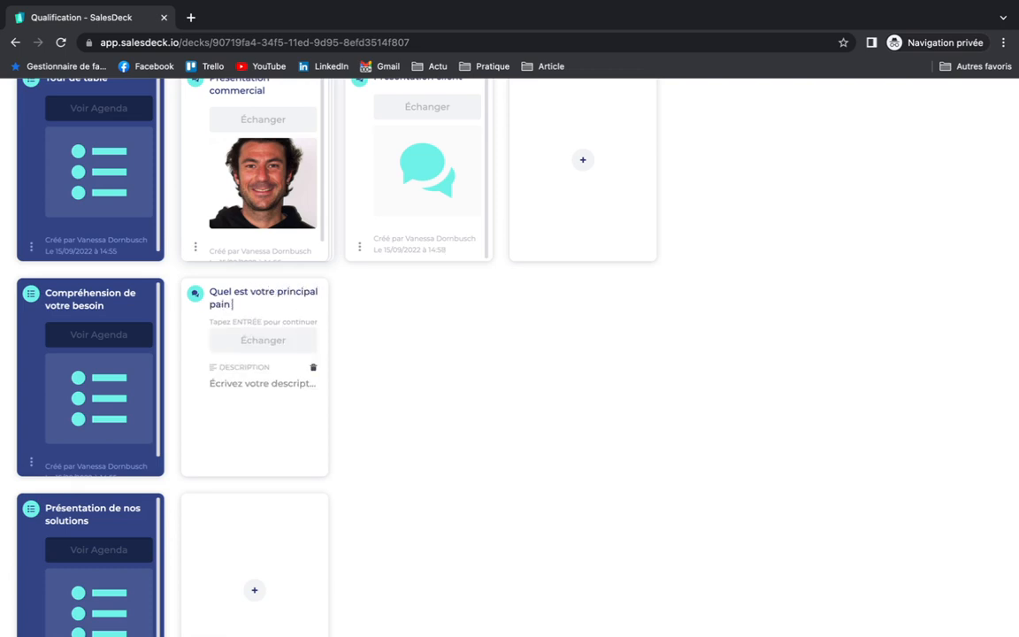
key("BackSpace")
key("BackSpace")
key("BackSpace")
type("roblématique ?")
key("Return")
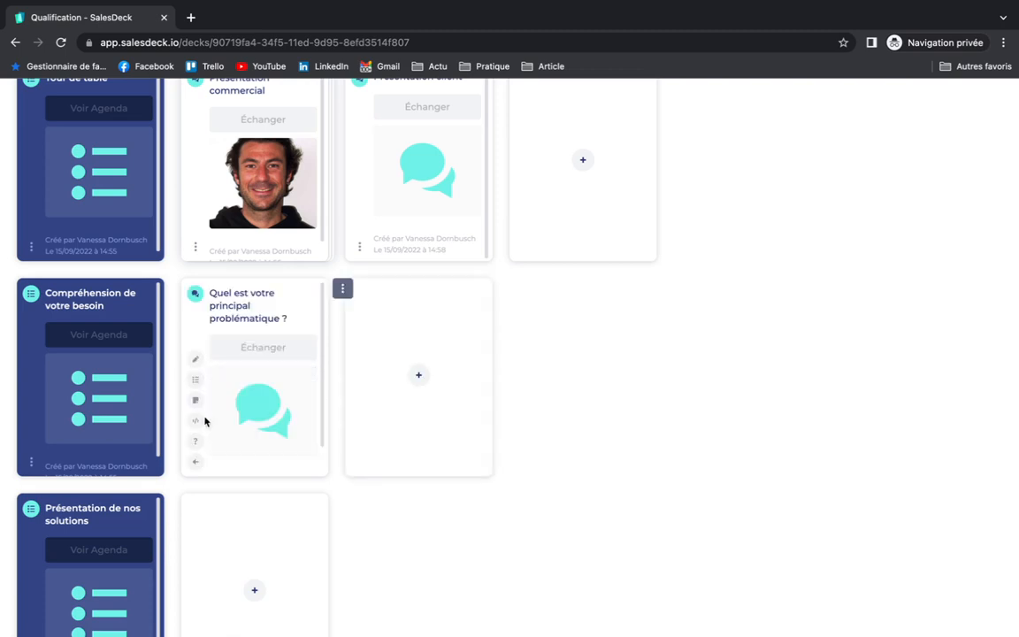
Step: Make the card a question with 'acquisition de leads' as its first answer
left_click(196, 441)
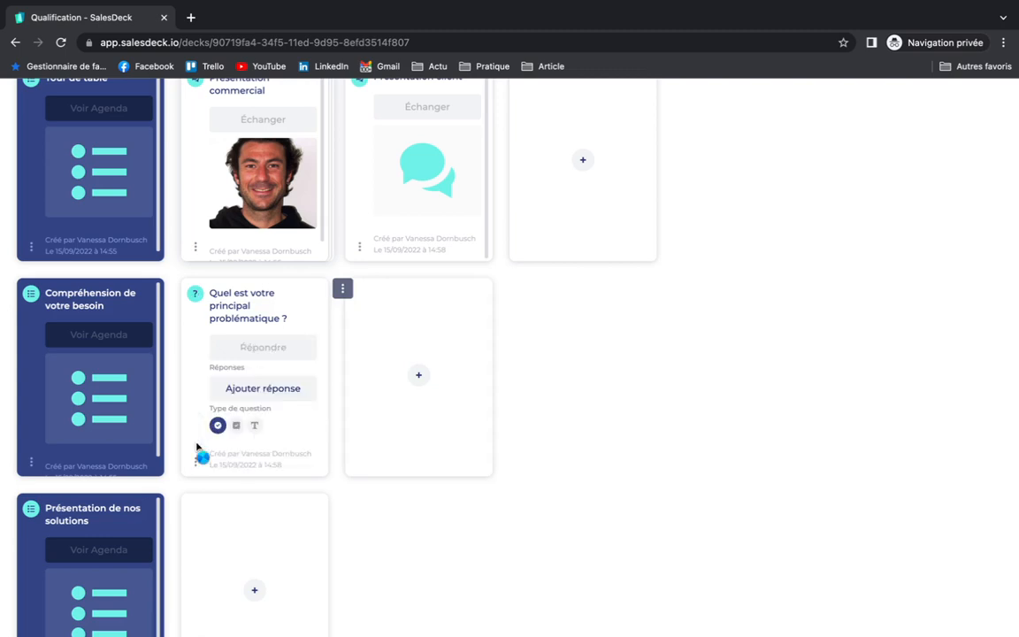
left_click(257, 389)
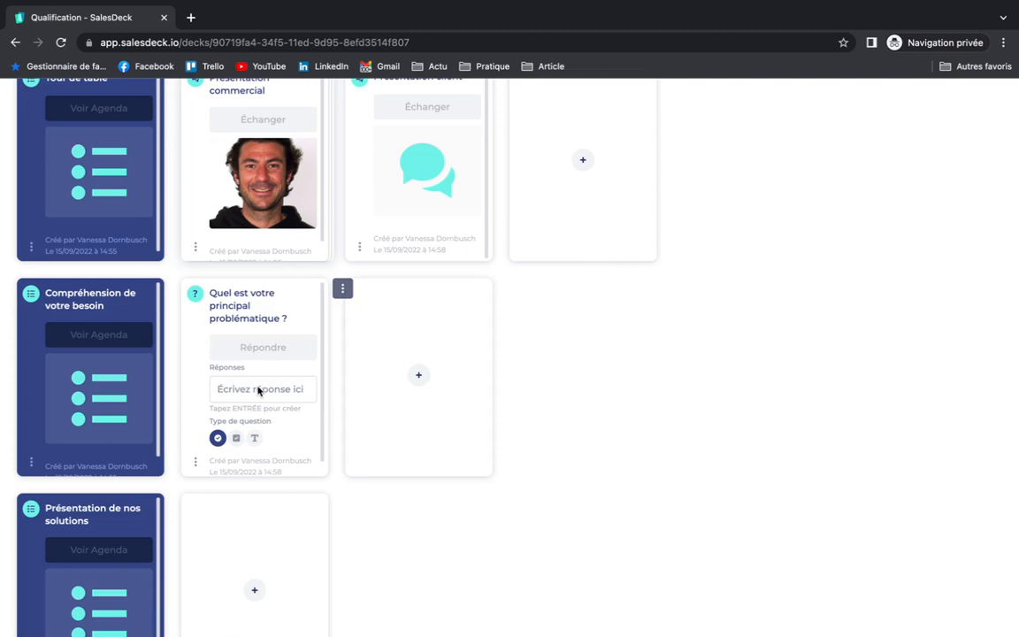
type("acquisition de elads")
key("BackSpace")
key("BackSpace")
key("BackSpace")
key("BackSpace")
type("eads")
key("Return")
Step: Add 'fidélisation des collaborateurs' and 'recrutement' as further answers
type("t")
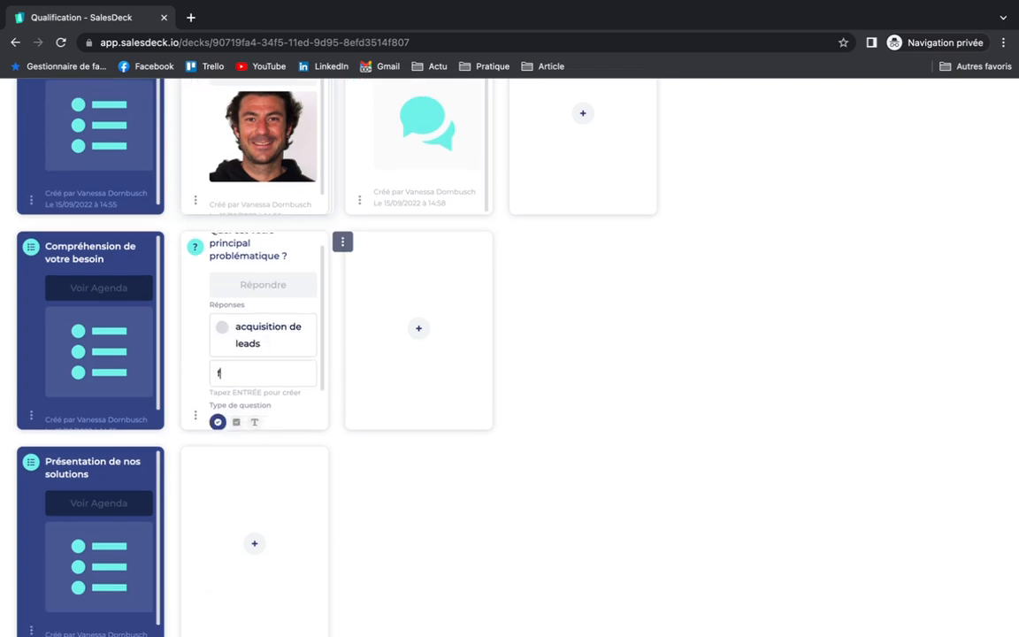
type("idélisation de")
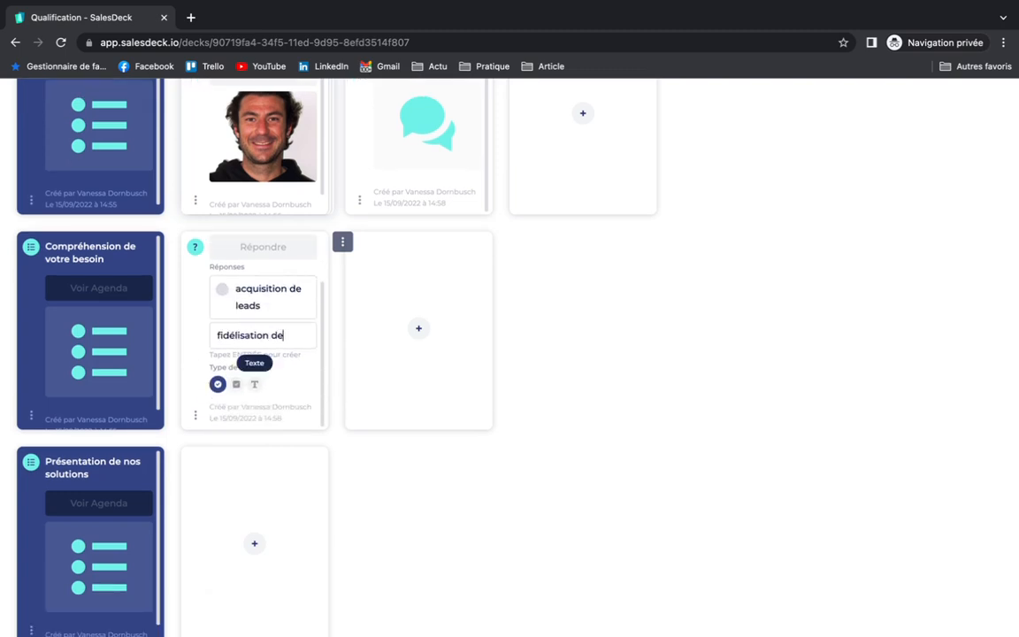
type("s collaborateurs")
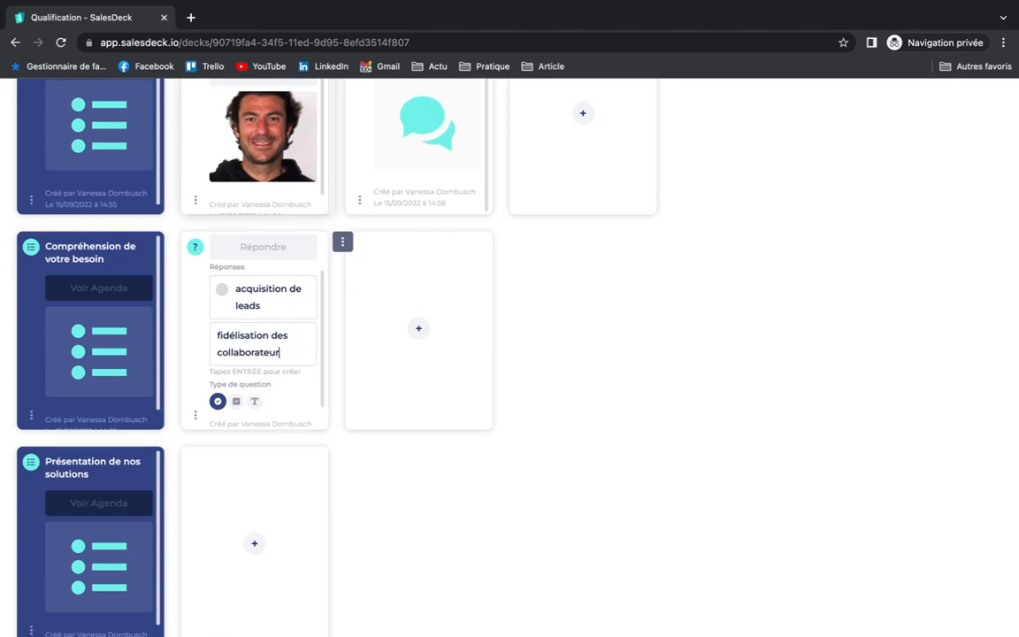
key("Return")
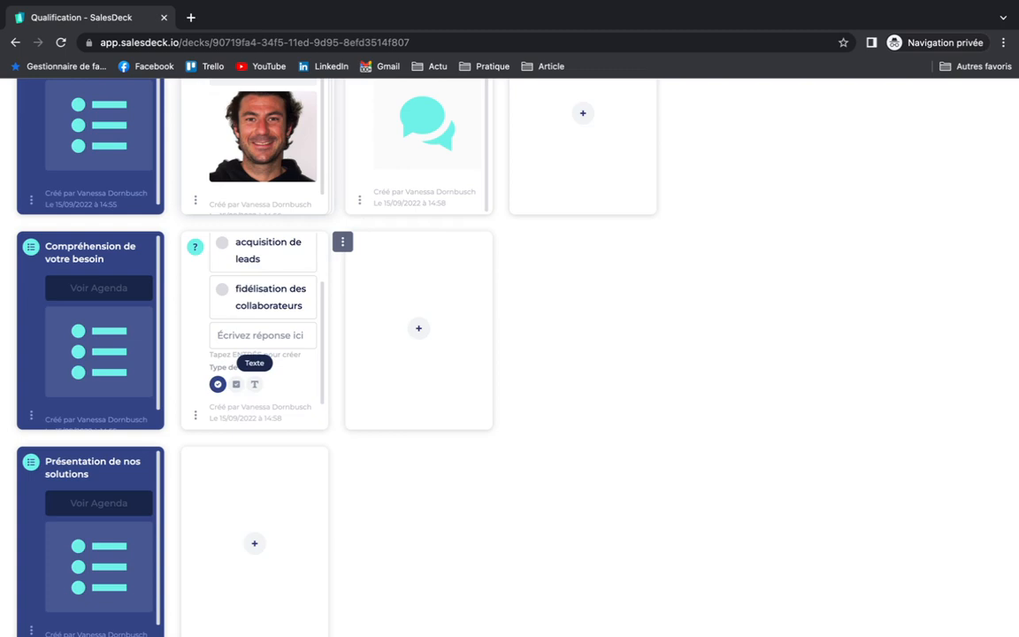
type("recrutement")
key("Return")
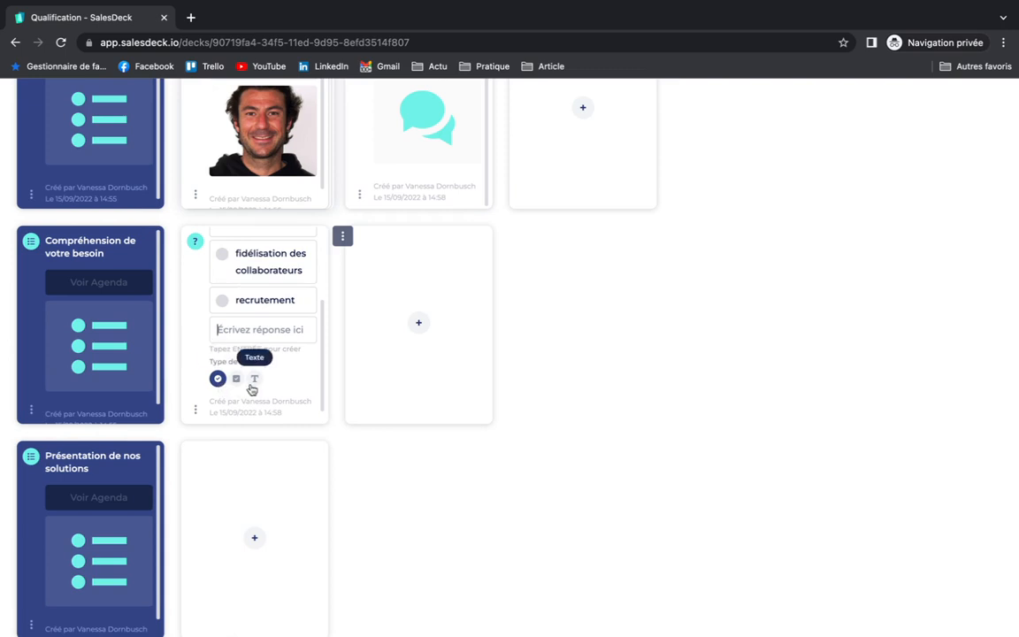
scroll(252, 389, "up", 1)
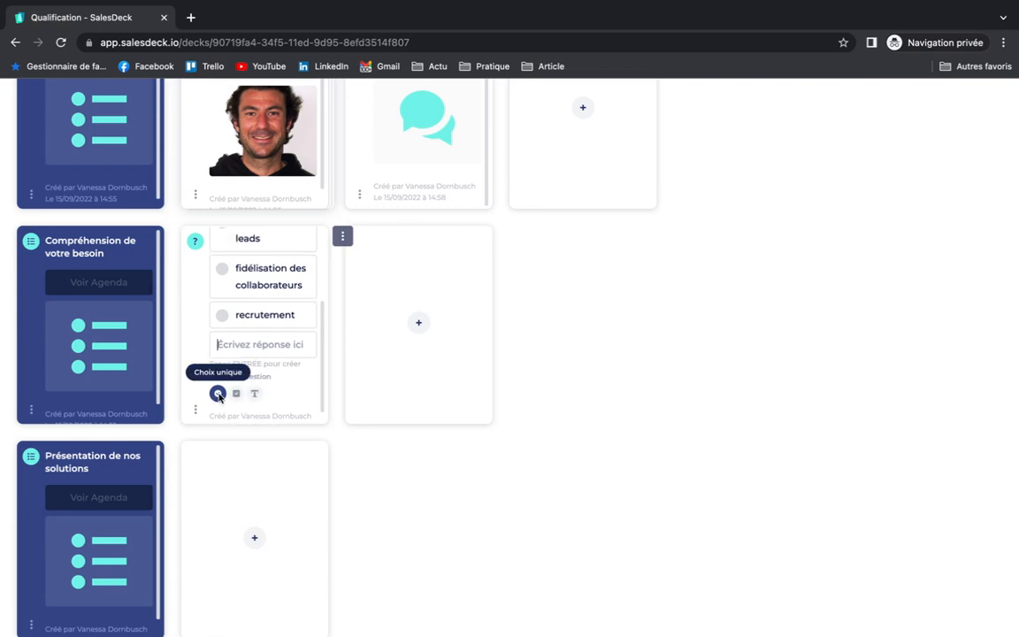
scroll(234, 398, "up", 3)
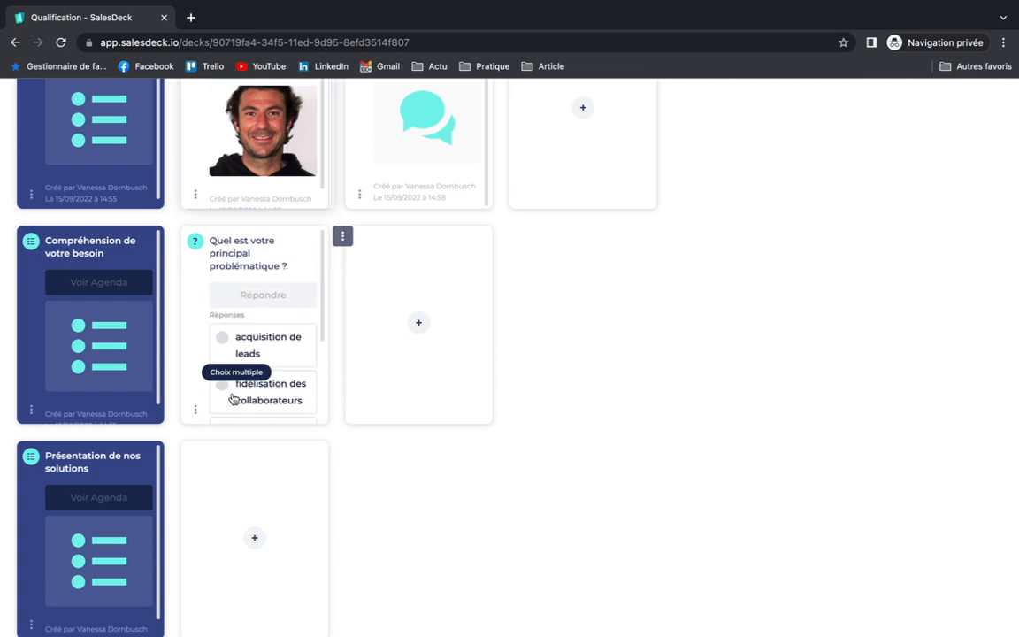
left_click(450, 343)
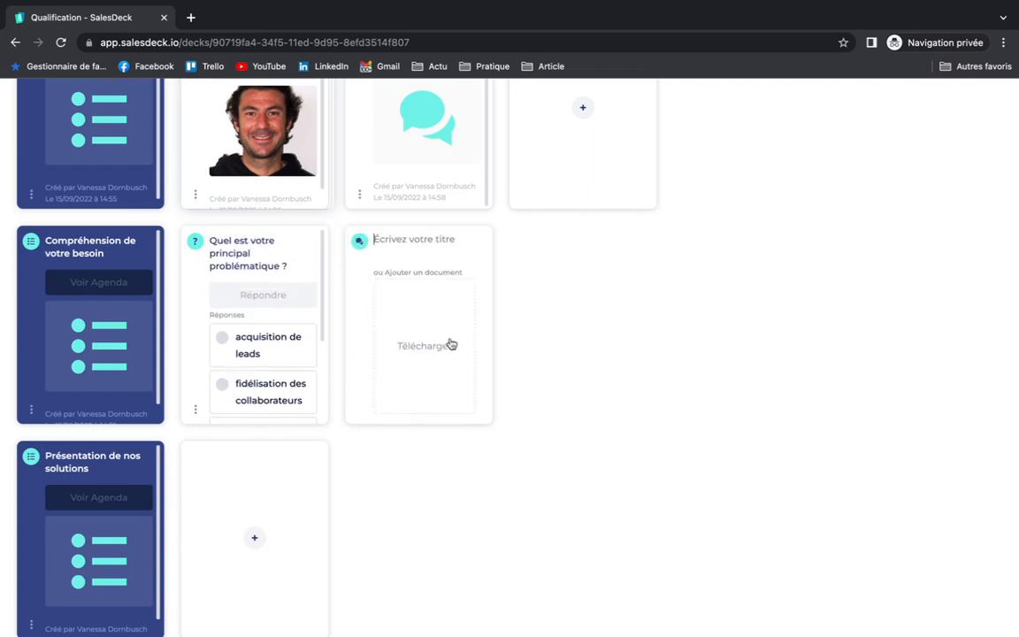
Step: Add a card titled 'Présentation entreprise' to the Présentation de nos solutions row
left_click(253, 524)
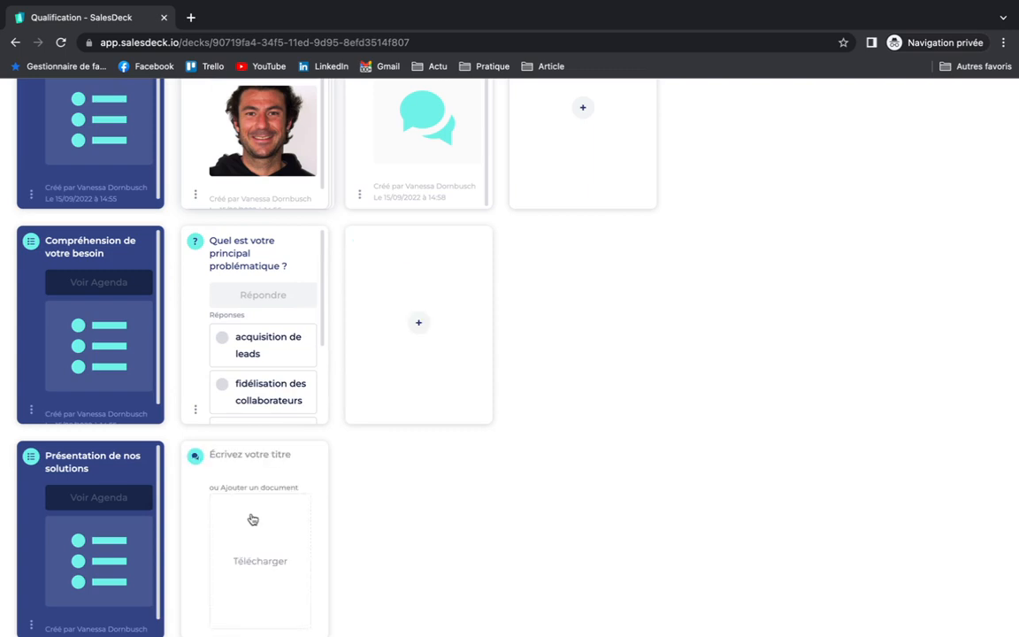
type("Pré")
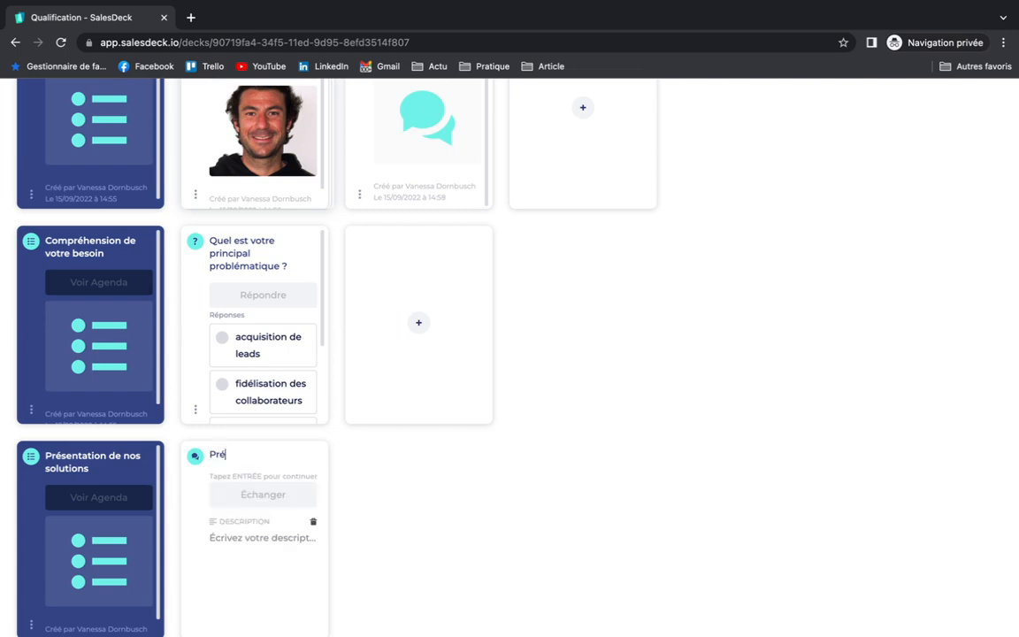
type("sentation entreprise")
key("Return")
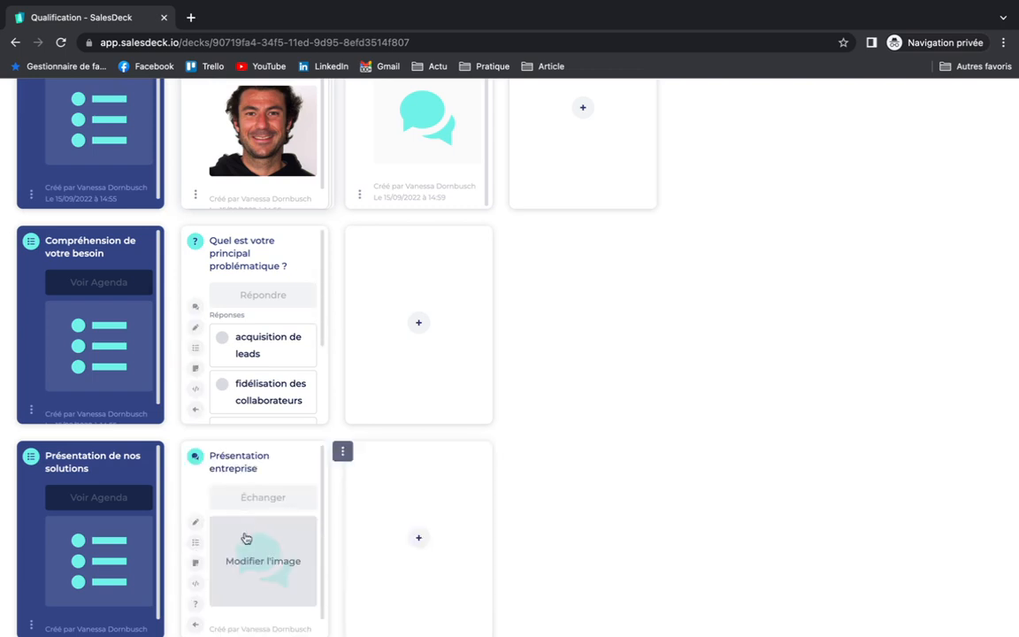
Step: Make it a document card and attach a PDF from the file picker
left_click(195, 563)
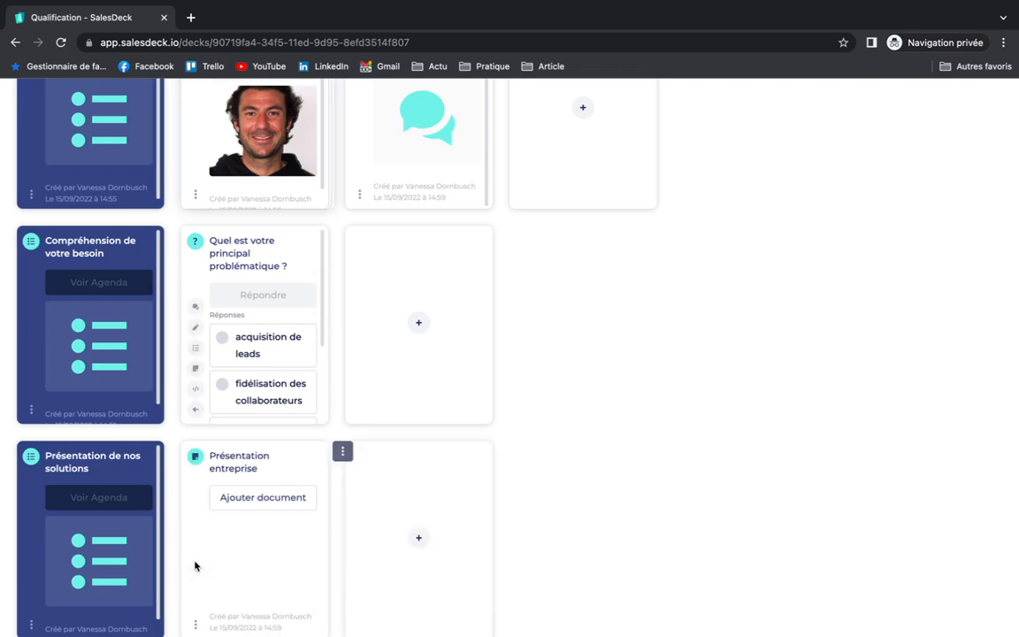
left_click(241, 501)
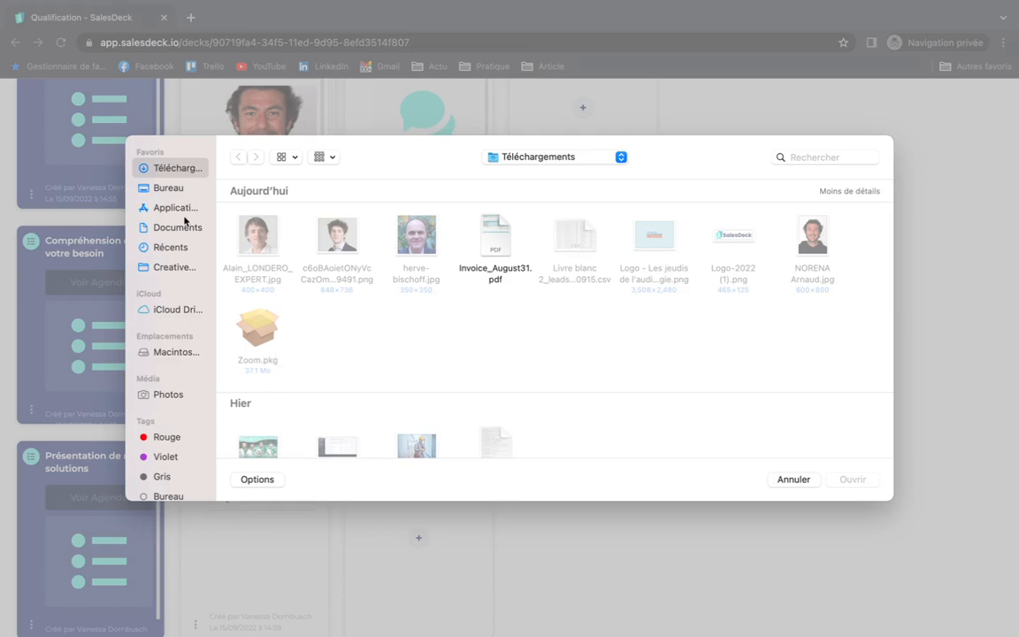
scroll(400, 339, "down", 5)
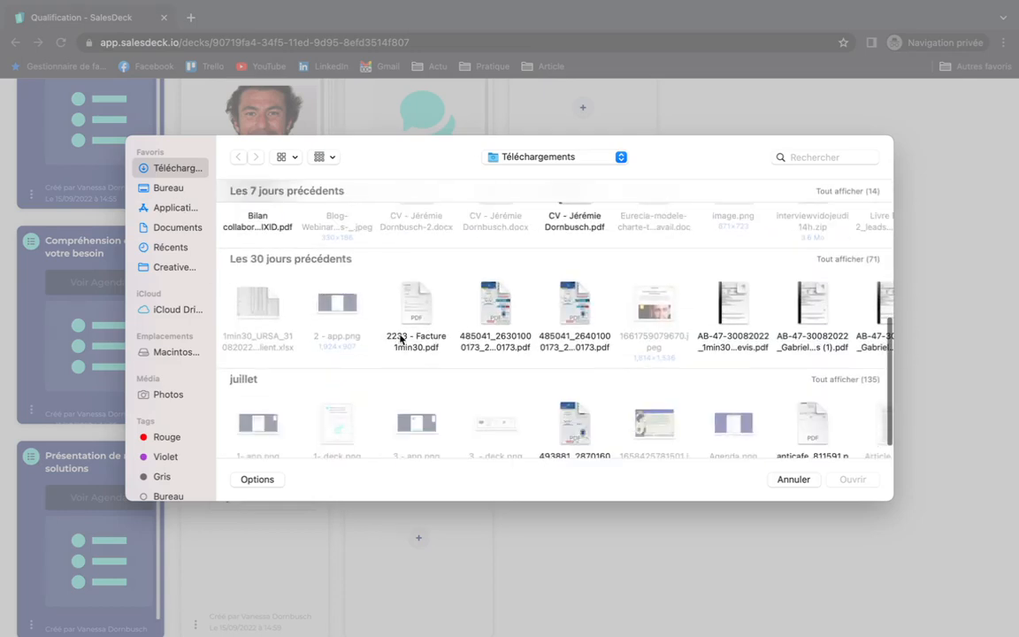
scroll(402, 340, "up", 2)
left_click(265, 255)
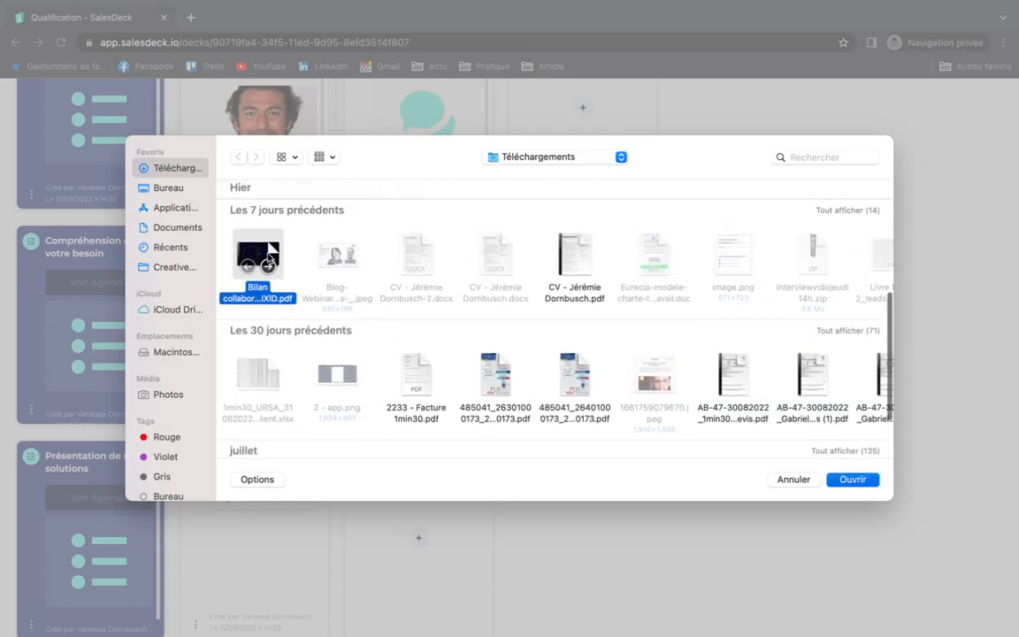
double_click(270, 255)
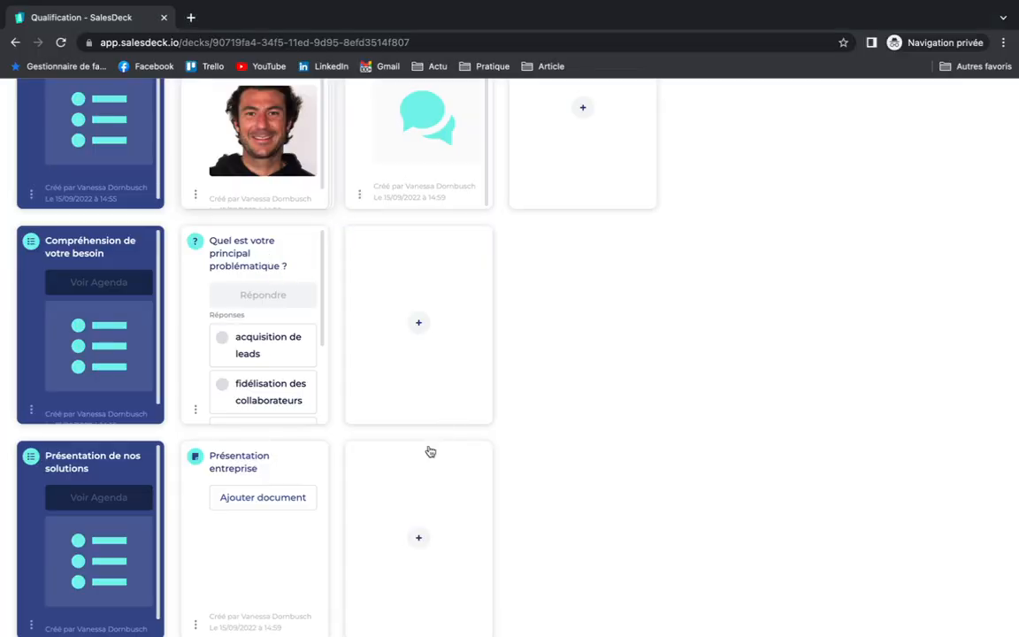
Step: Add a Next steps card titled 'Quand organise nous le prochain rendez-vous'
scroll(430, 452, "down", 3)
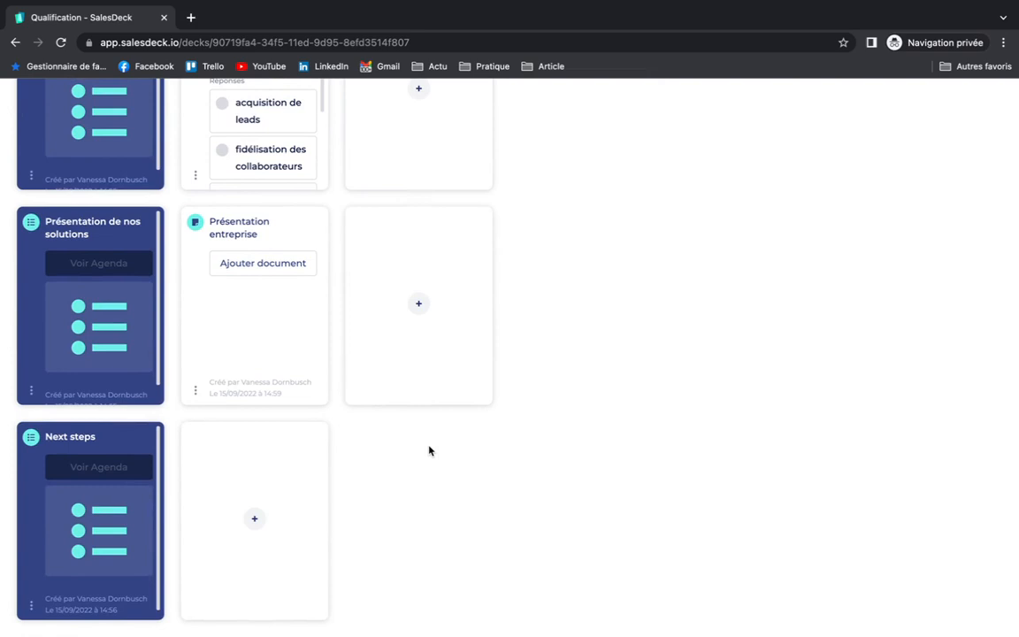
left_click(263, 511)
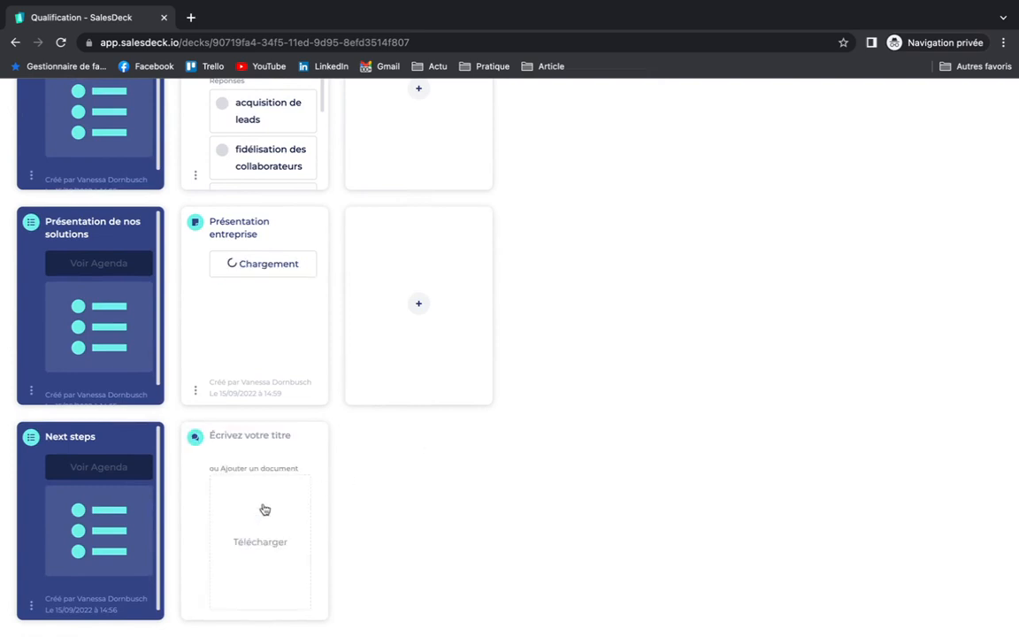
type("Qu")
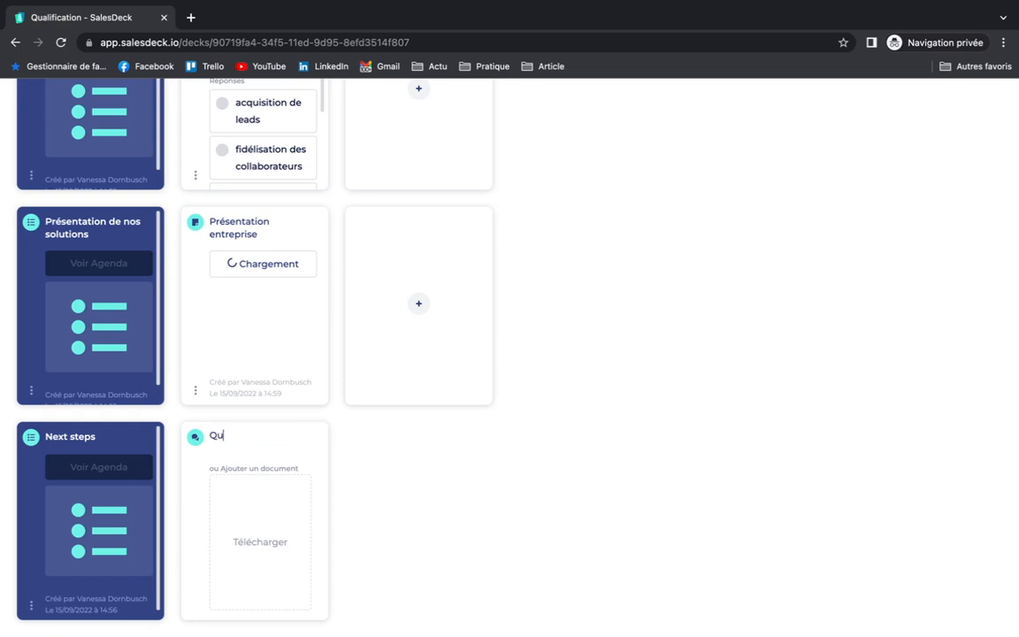
type("and organise nous le proch")
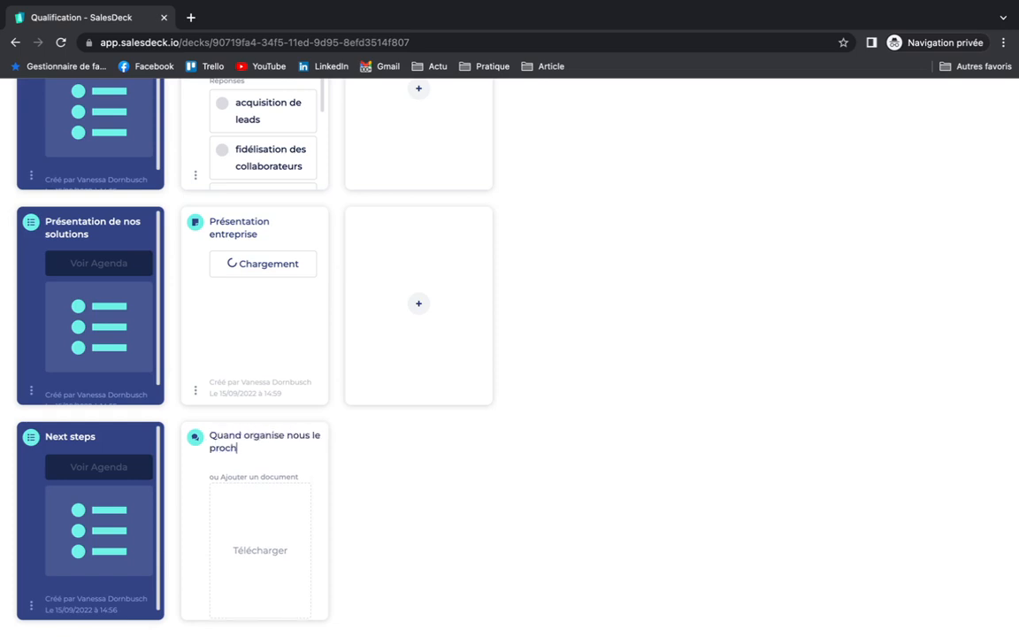
type("ain rendez-vous ?")
key("Return")
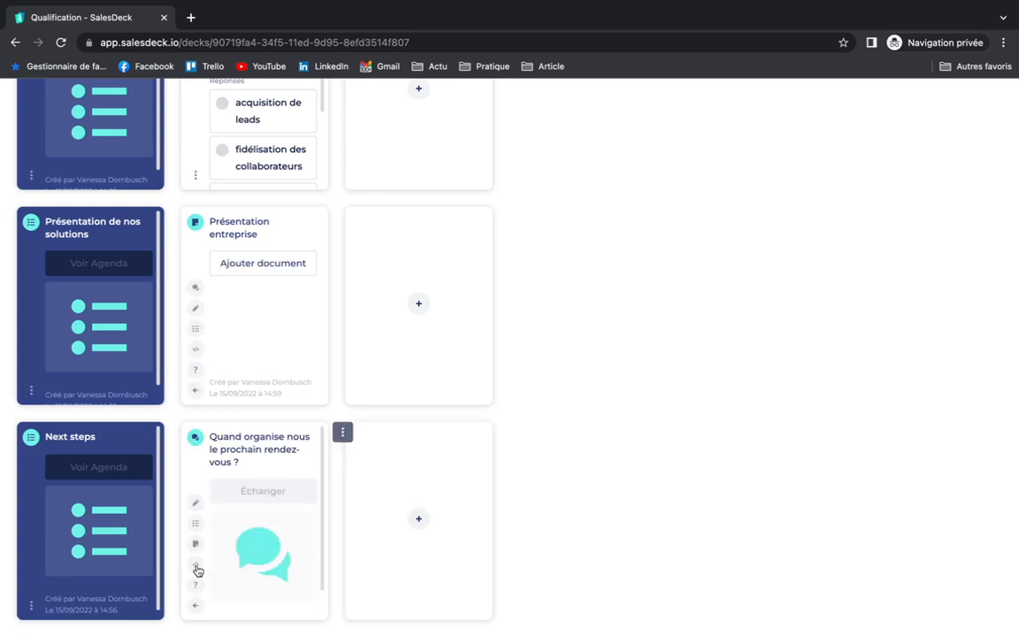
Step: Make it a question with answers 'semaine prochaine', 'dans un mois' and 'pas intéressé, mais je peux demander à un ami'
left_click(198, 585)
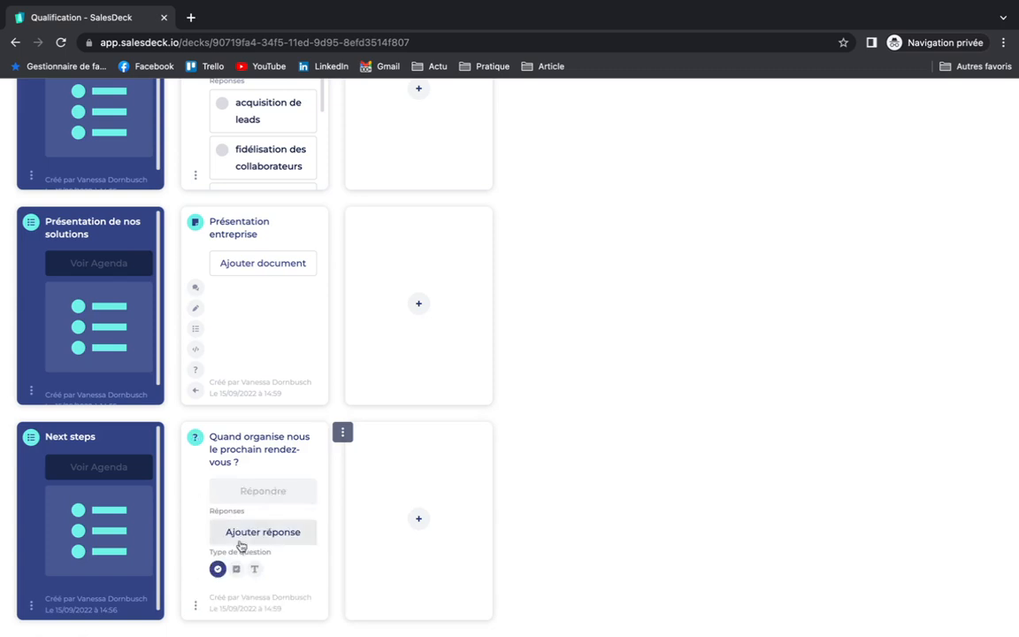
left_click(259, 534)
type("semaine prochaine")
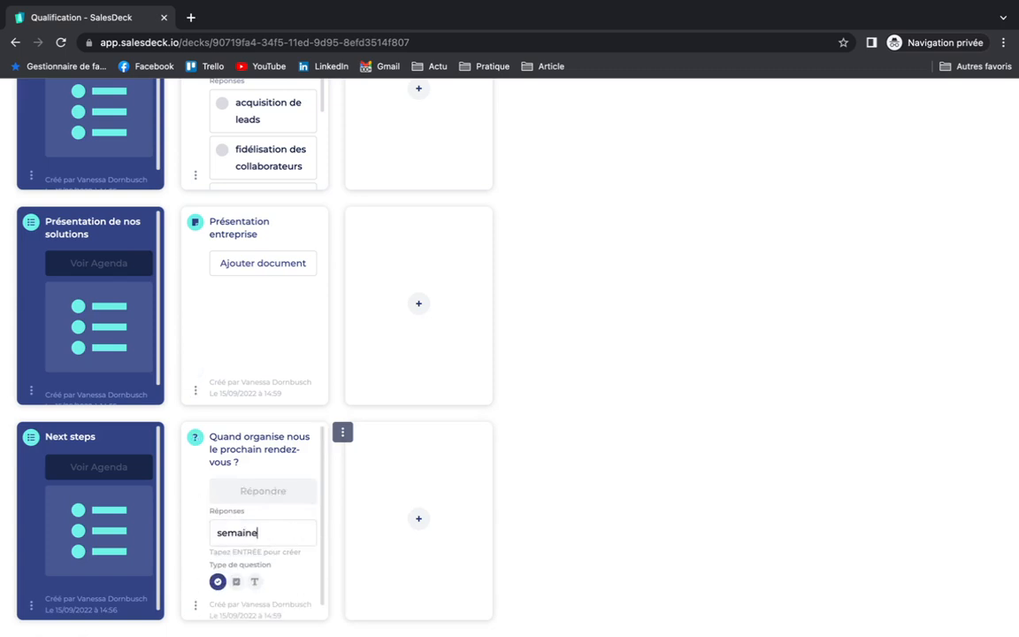
key("Return")
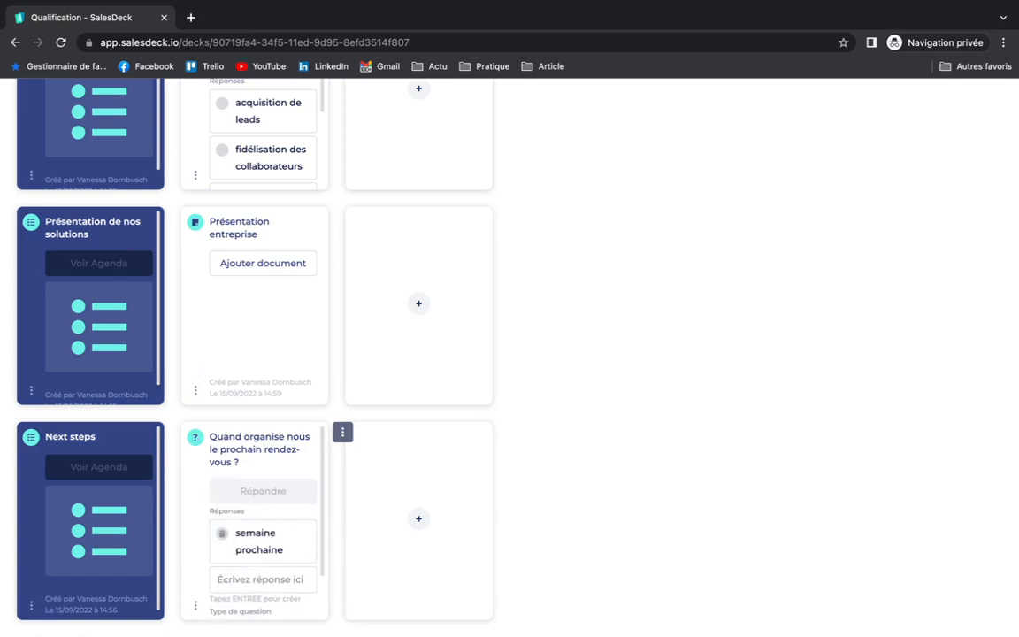
type("dans u")
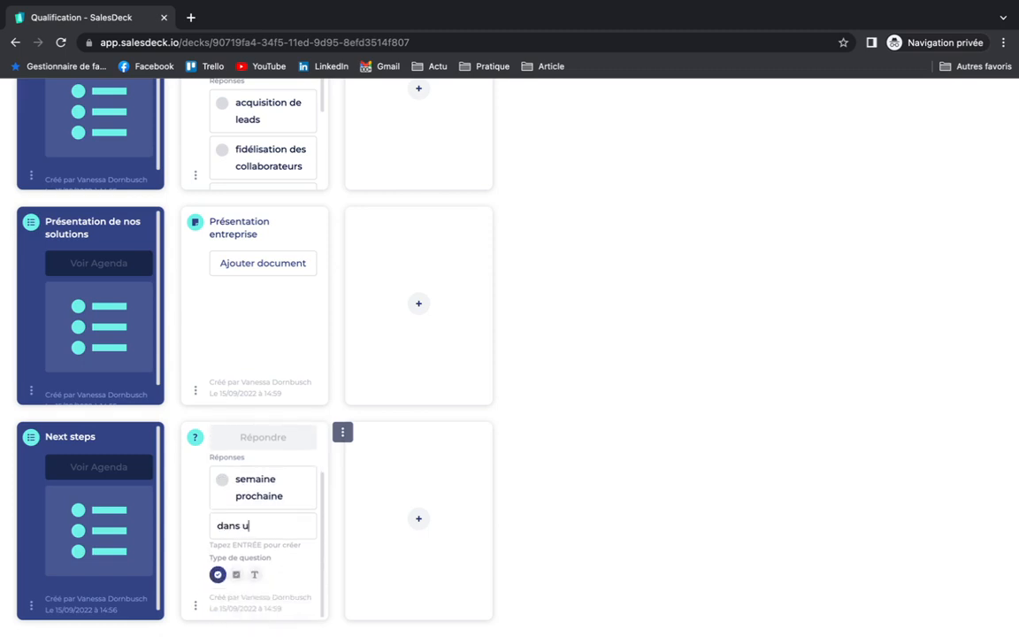
type("n mois")
key("Return")
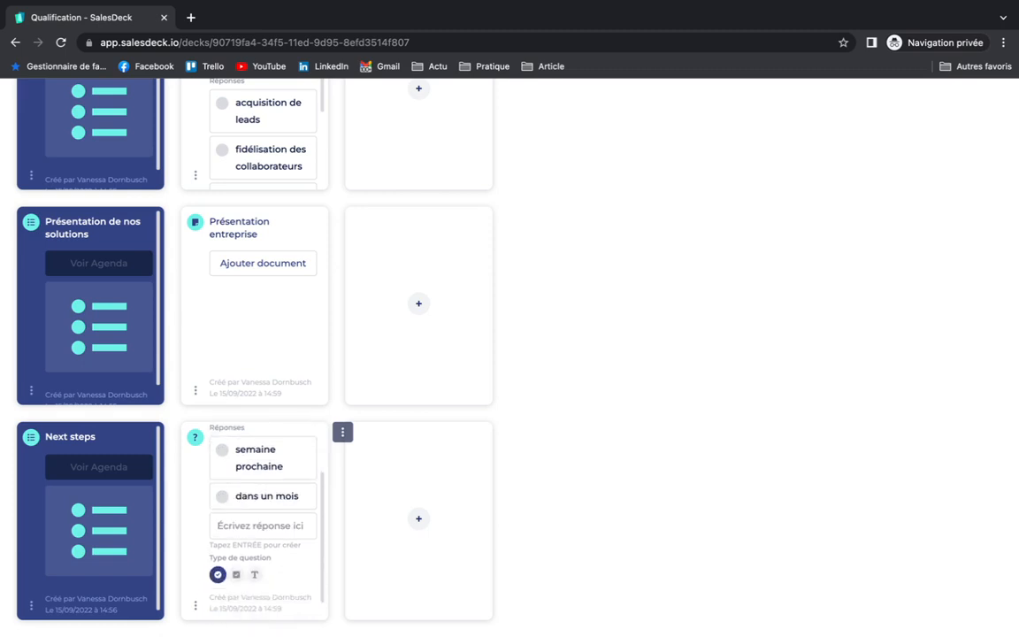
type("pas intéressé, mais je")
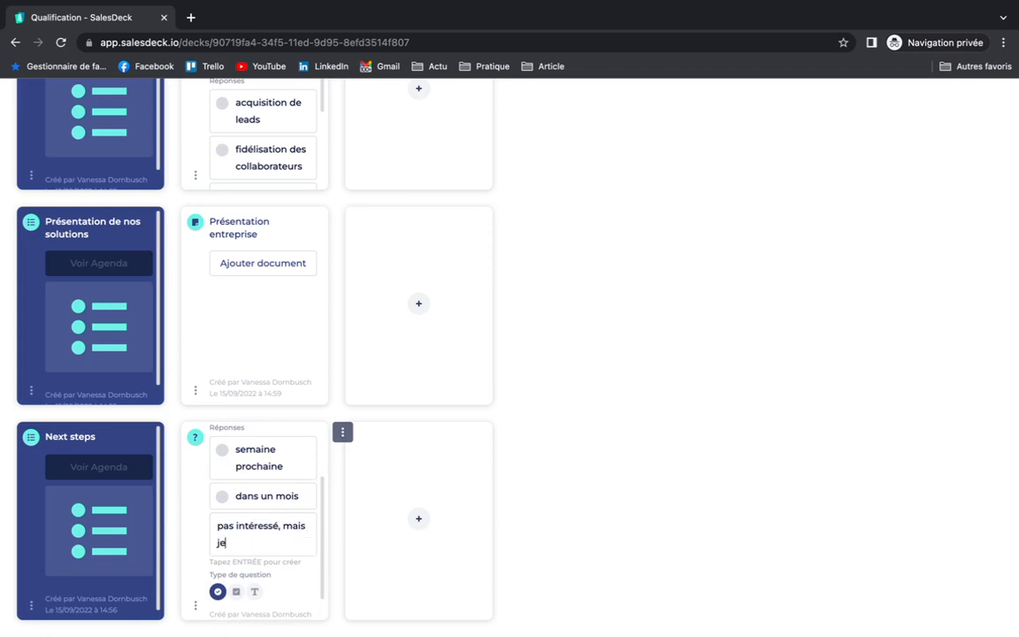
type(" peux demander à un ami")
key("Return")
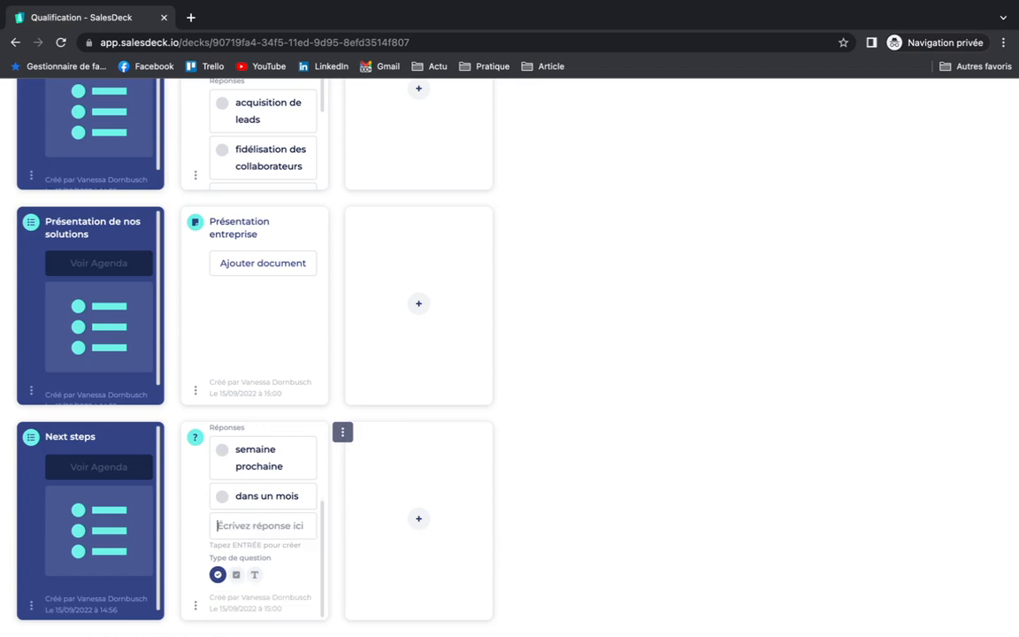
scroll(472, 483, "up", 10)
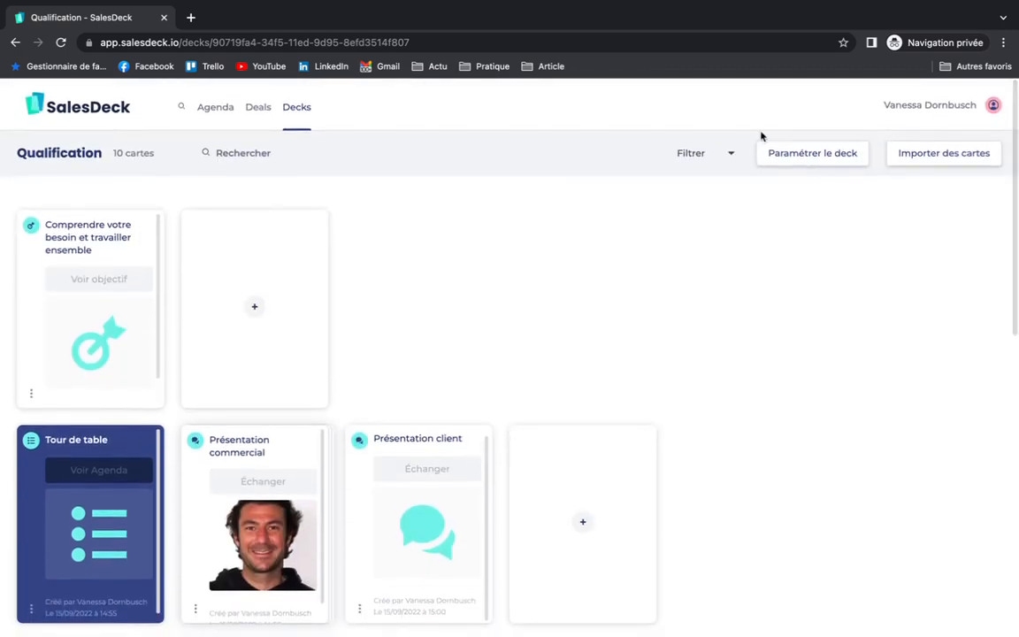
Step: Create a second 'Présentation entreprise' card beside the existing document card
scroll(336, 391, "down", 3)
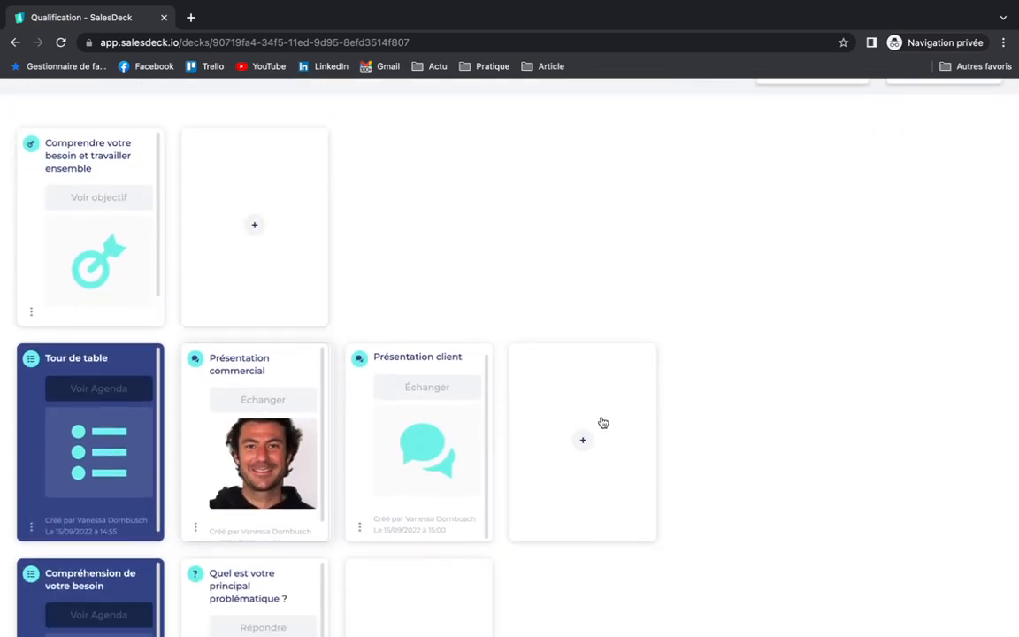
left_click(603, 423)
scroll(566, 439, "down", 10)
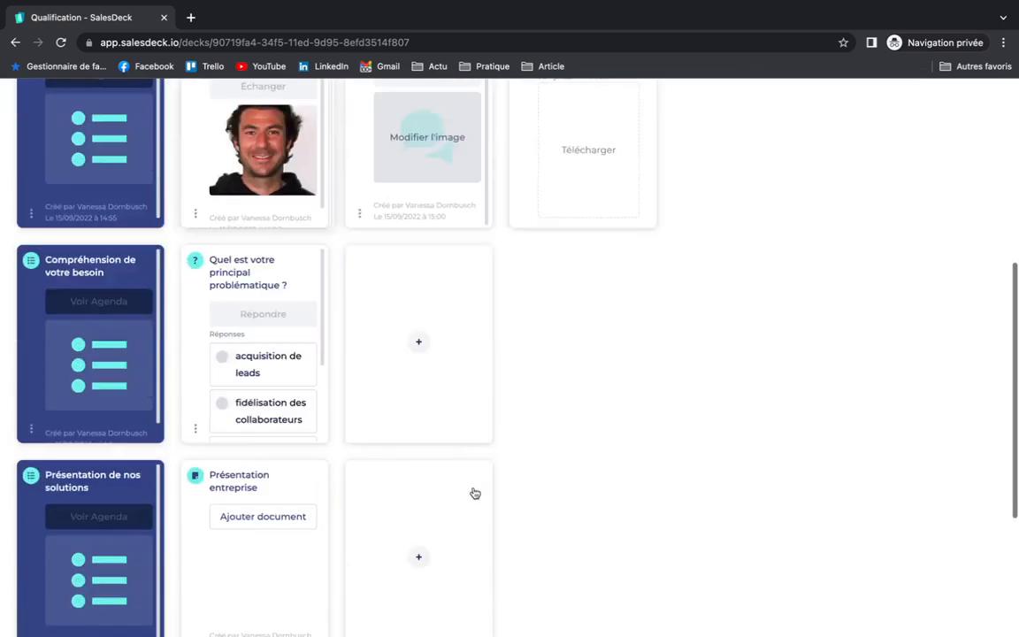
scroll(474, 489, "up", 2)
left_click(418, 380)
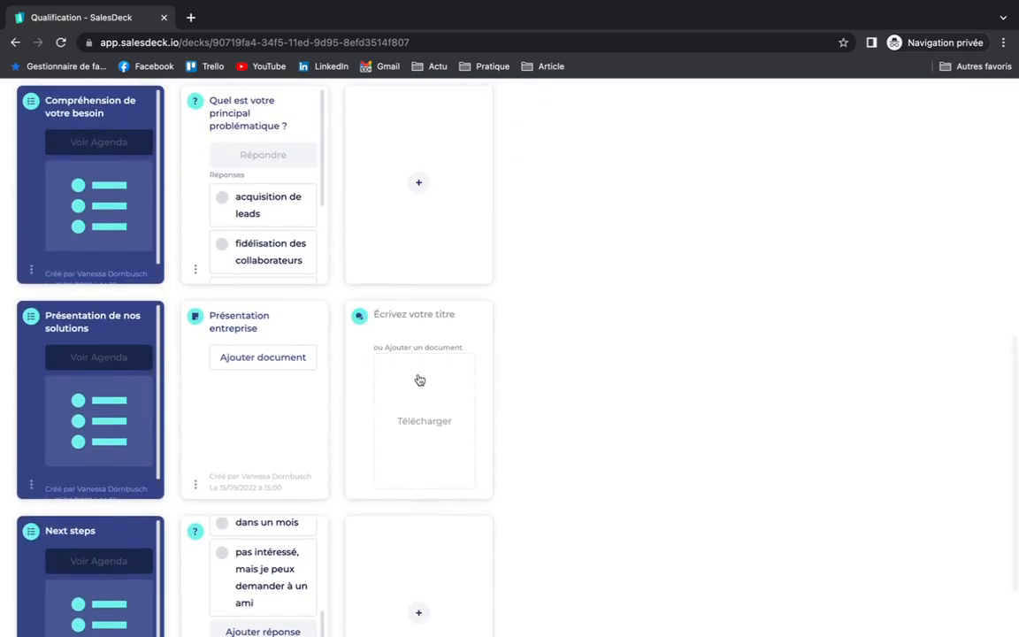
type("Présent")
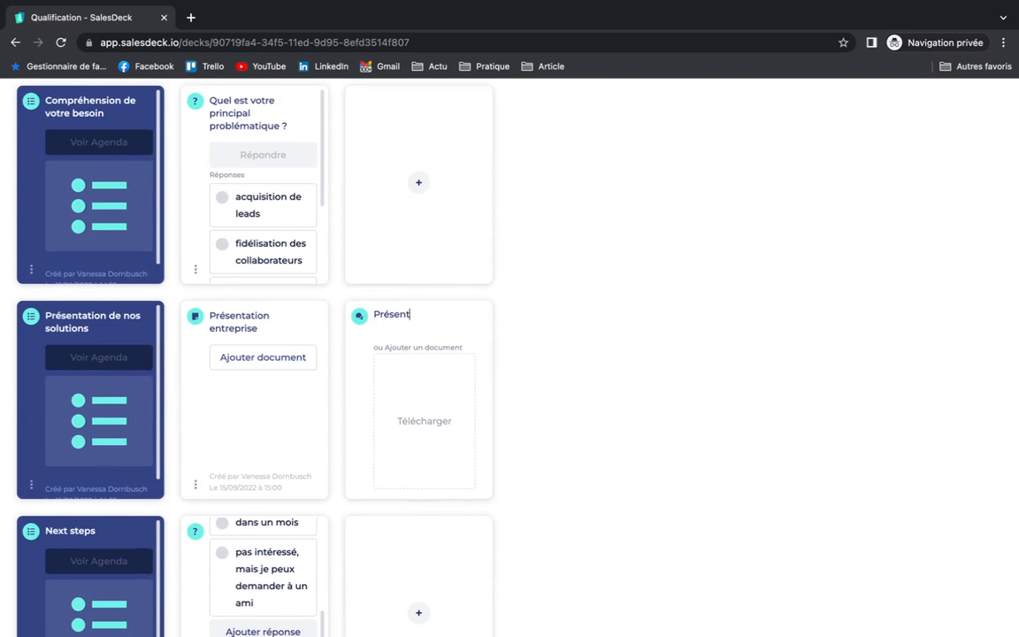
type("ation entreprise")
key("Return")
key("Return")
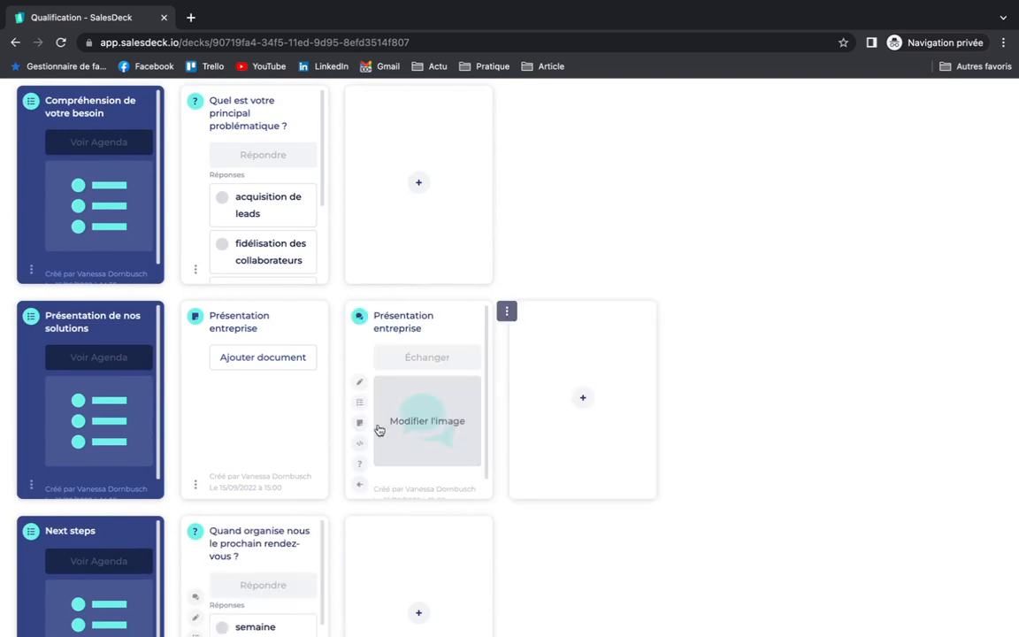
Step: Turn the new Présentation entreprise card into a link embed pointing to salesdeck.io
left_click(359, 444)
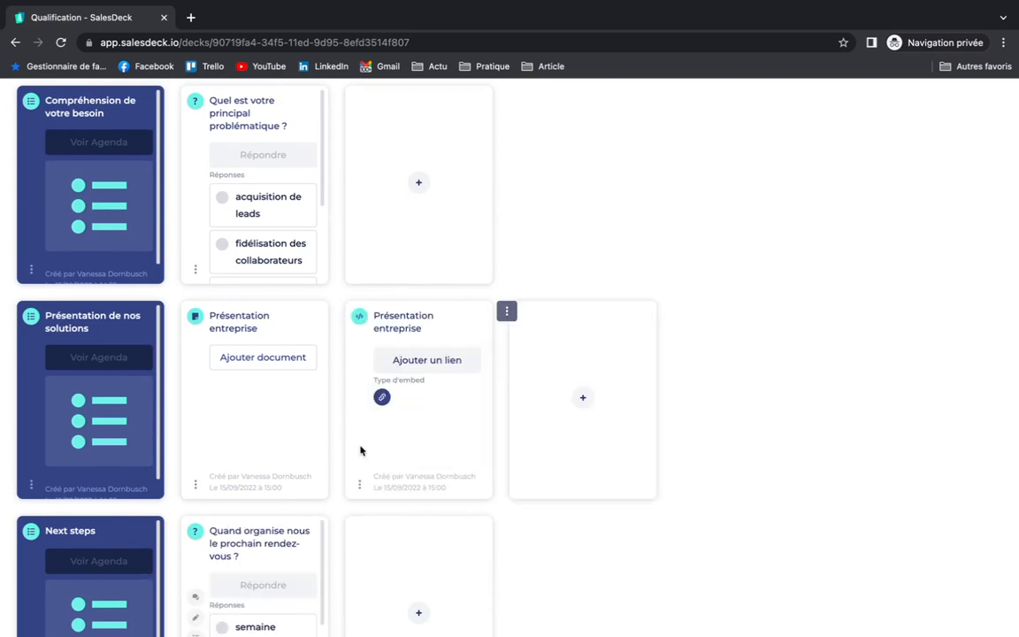
left_click(431, 362)
type("sale")
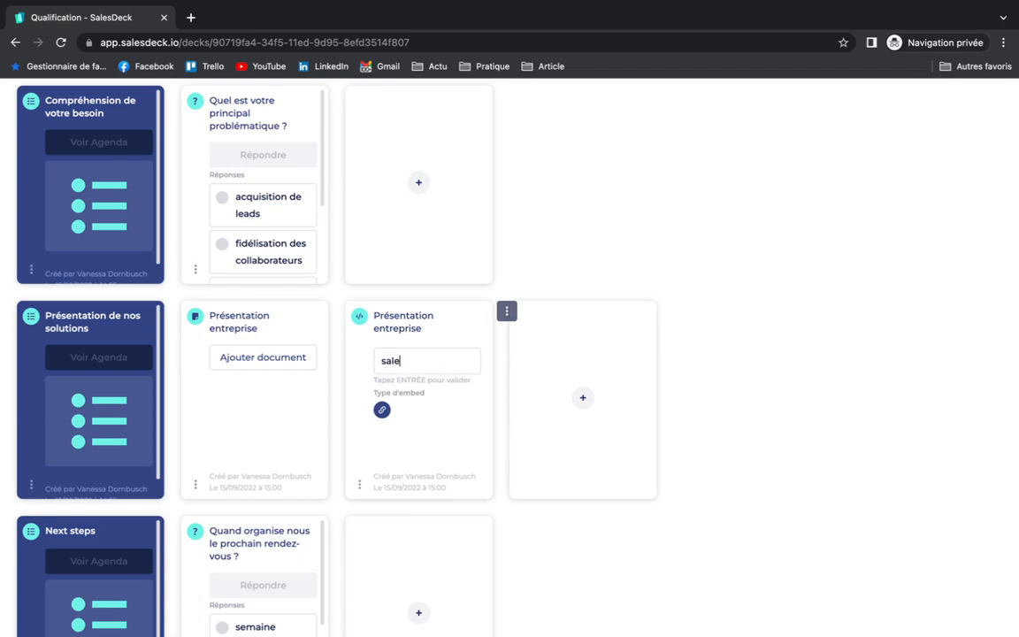
type("sdeck.io")
key("Return")
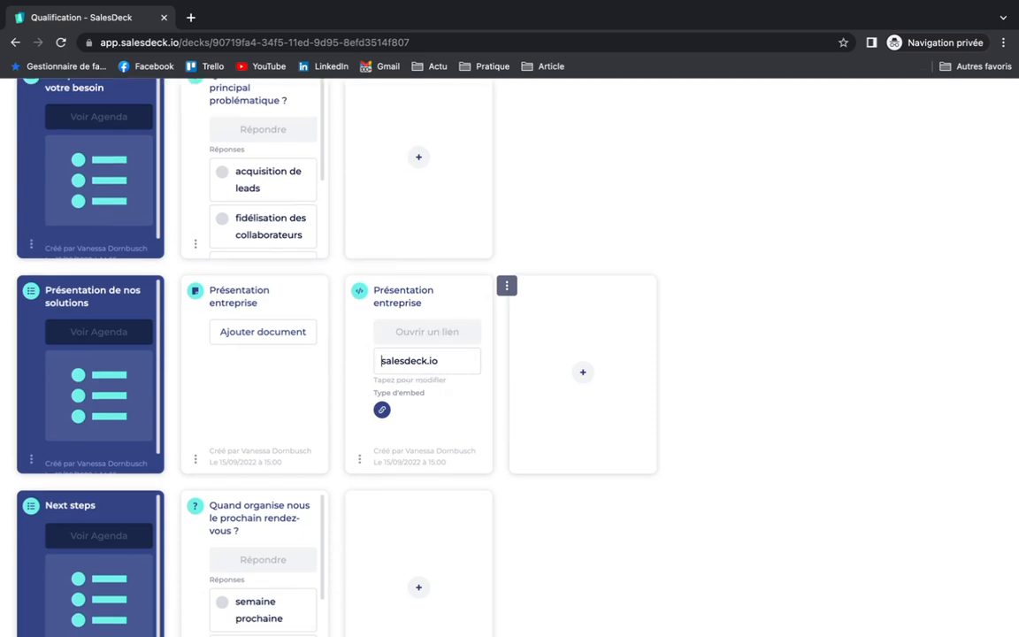
left_click(448, 365)
scroll(501, 385, "up", 10)
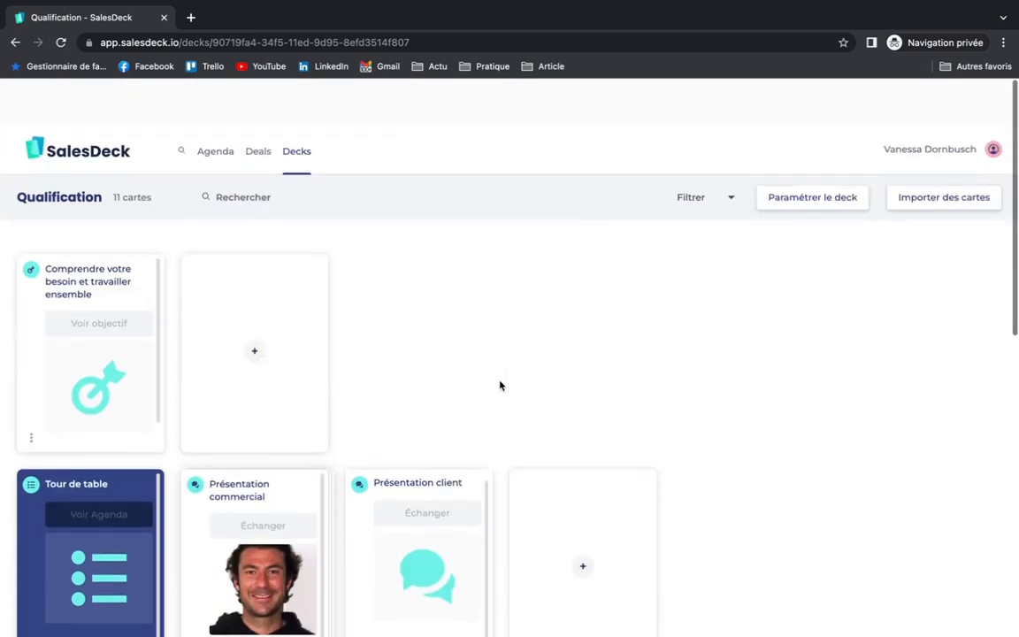
Step: Go back to the decks list and open the Deck SalesDeck FR V2 example deck
left_click(290, 111)
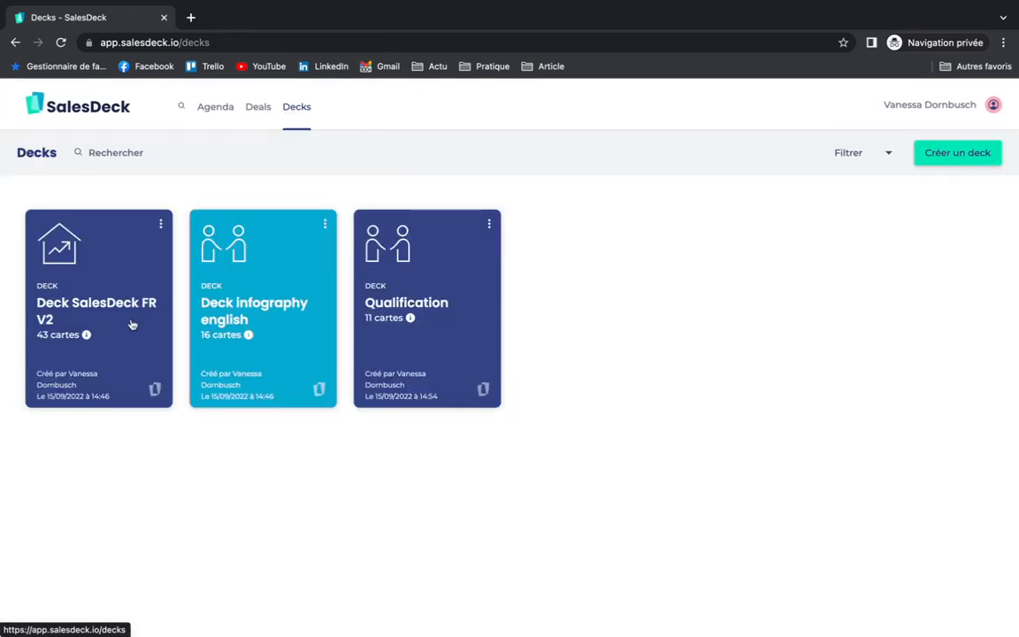
left_click(133, 319)
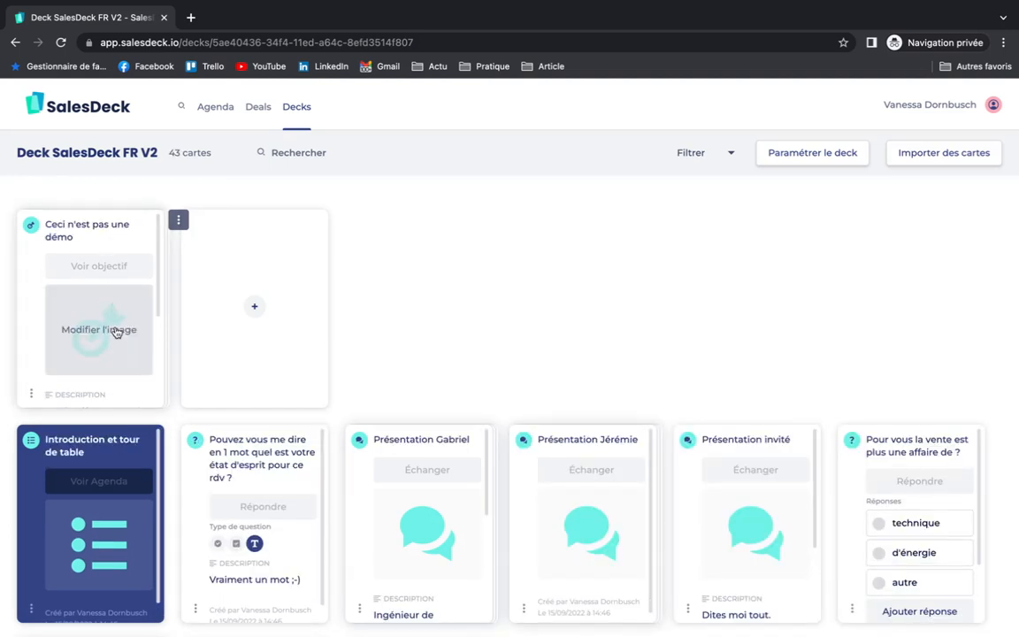
scroll(116, 333, "down", 1)
scroll(229, 413, "down", 2)
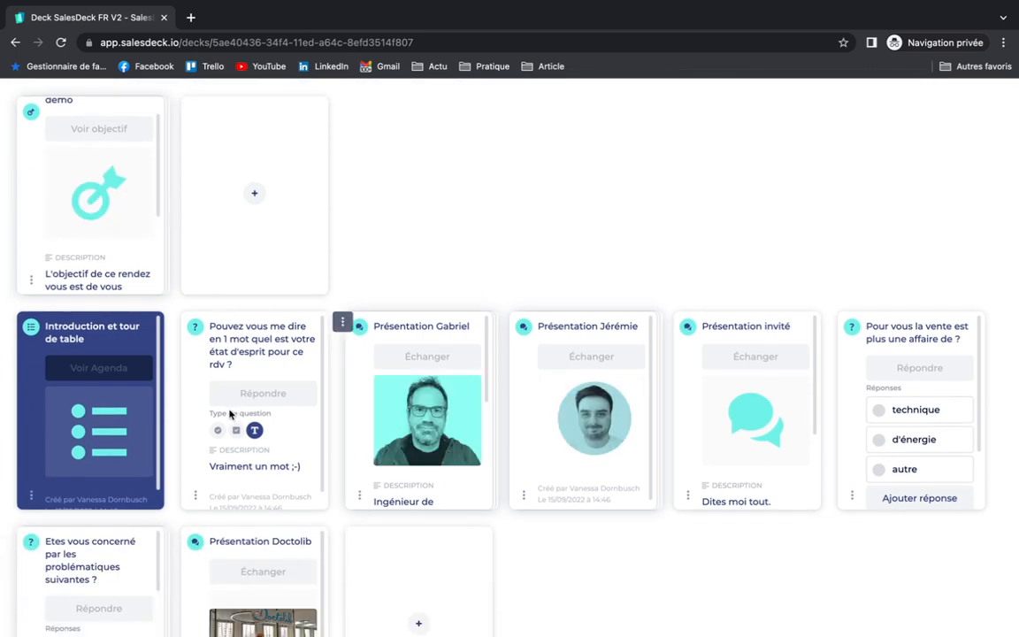
mouse_move(448, 418)
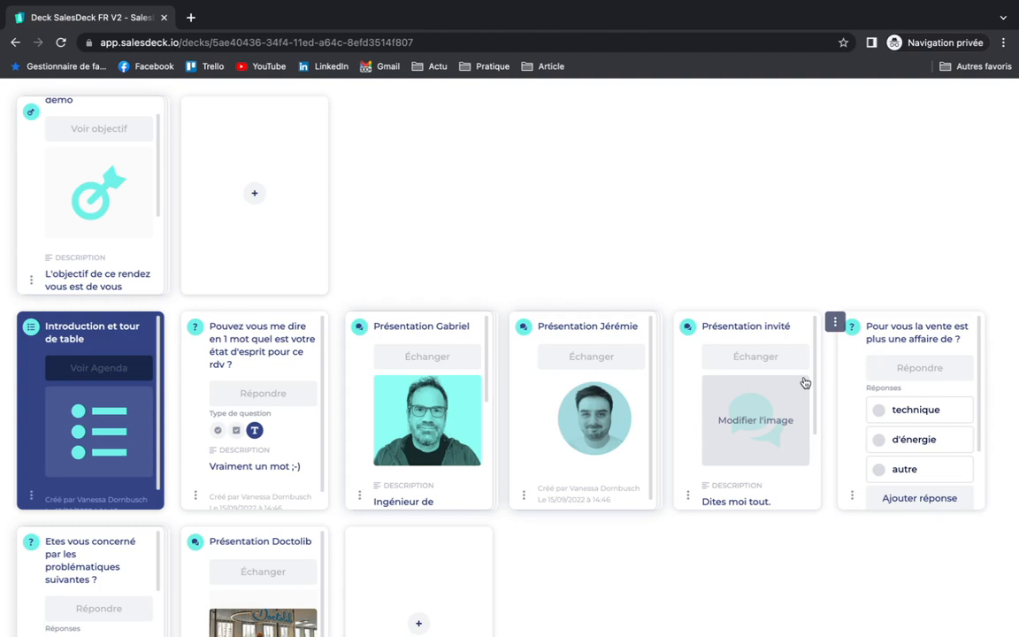
scroll(910, 421, "down", 2)
scroll(907, 421, "up", 2)
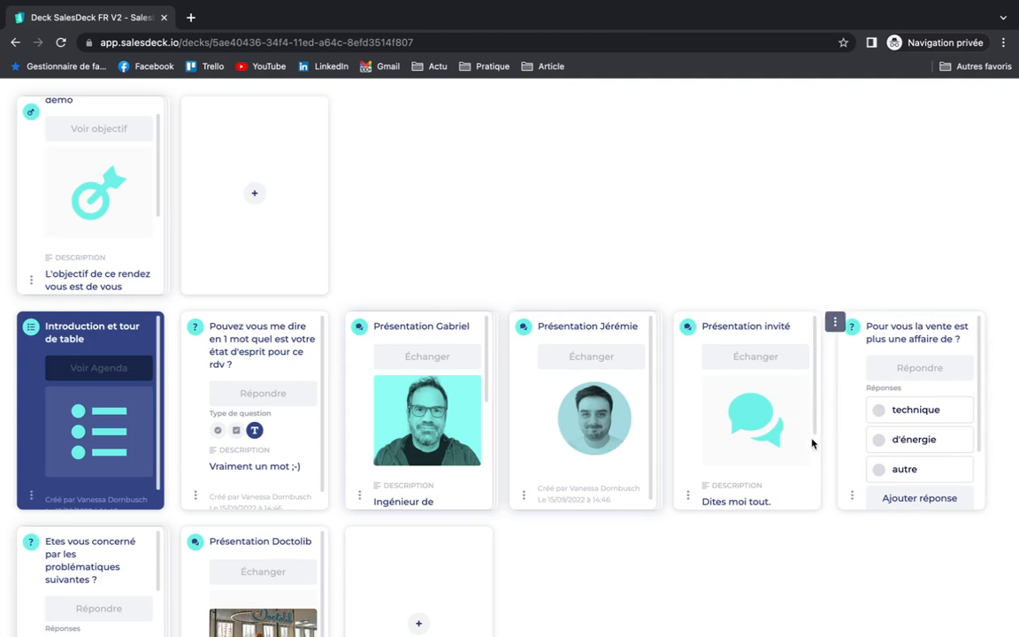
scroll(812, 443, "down", 2)
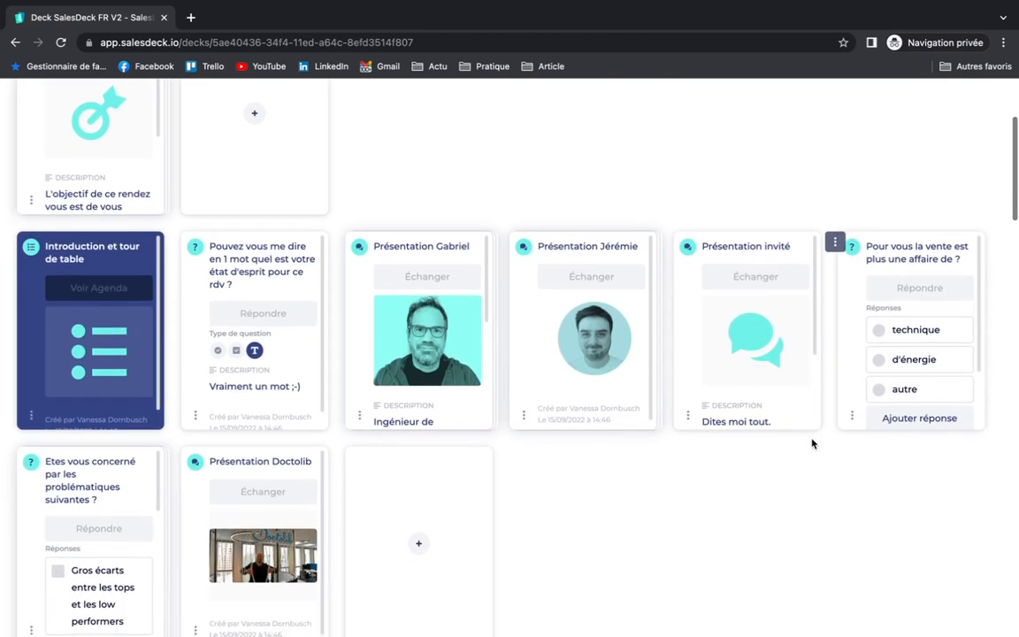
scroll(812, 443, "down", 4)
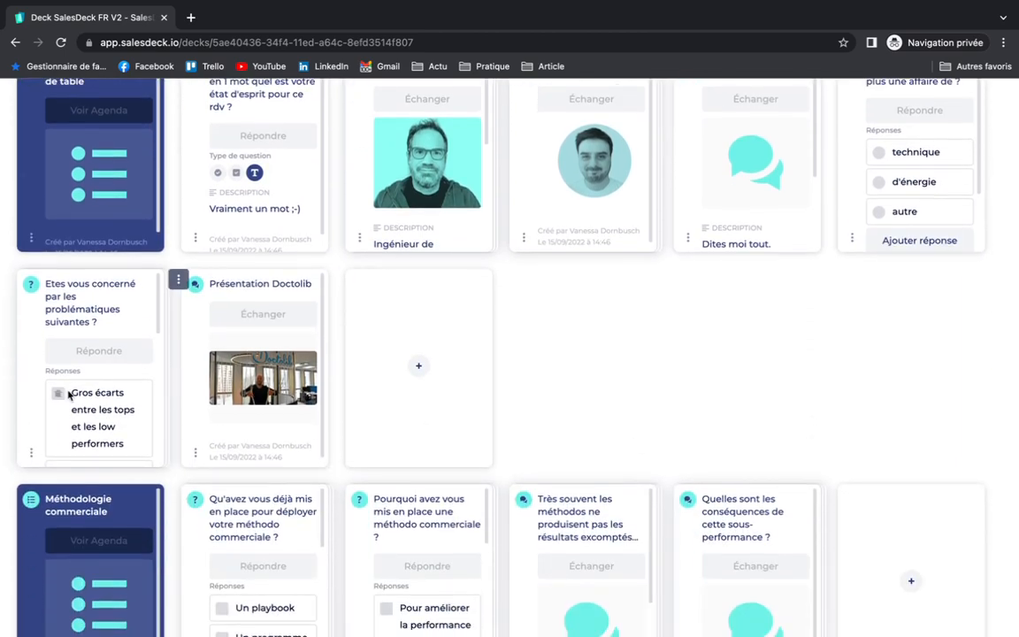
scroll(68, 396, "down", 5)
scroll(68, 396, "up", 5)
scroll(589, 430, "down", 6)
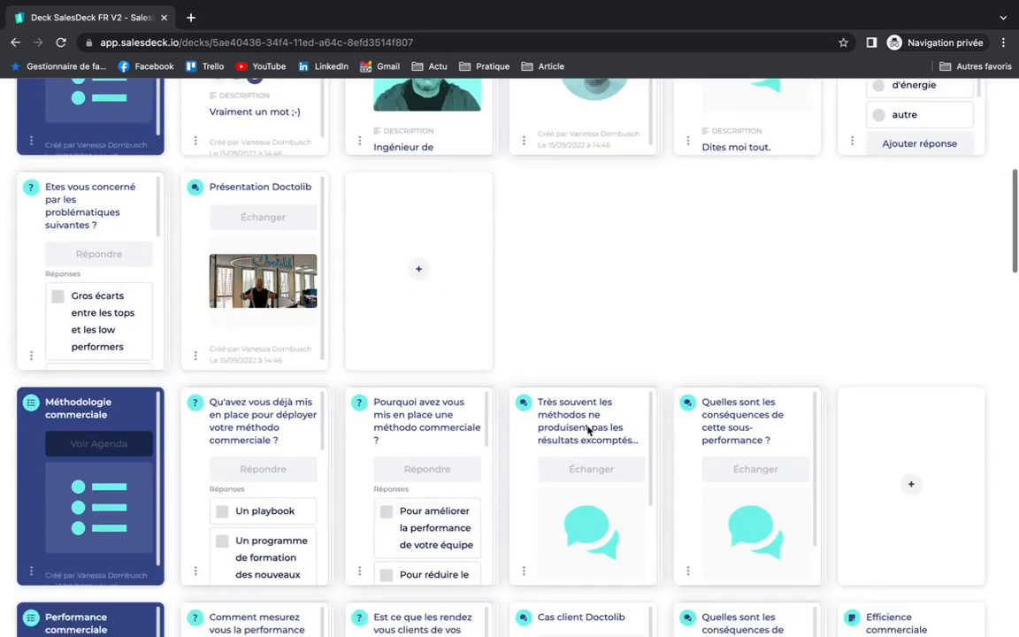
scroll(587, 430, "down", 2)
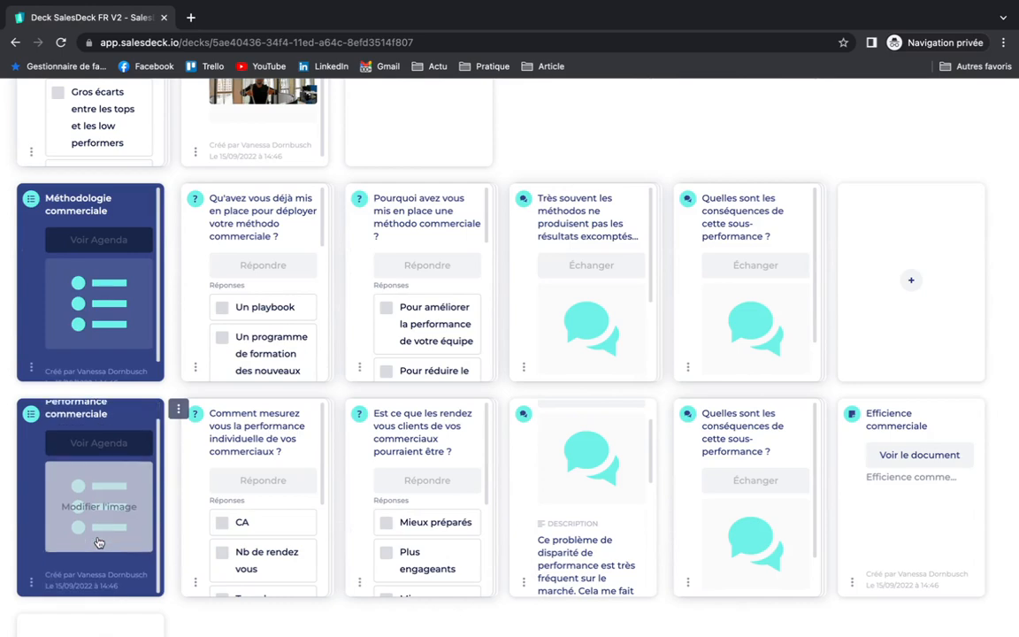
scroll(24, 528, "down", 4)
scroll(24, 527, "down", 4)
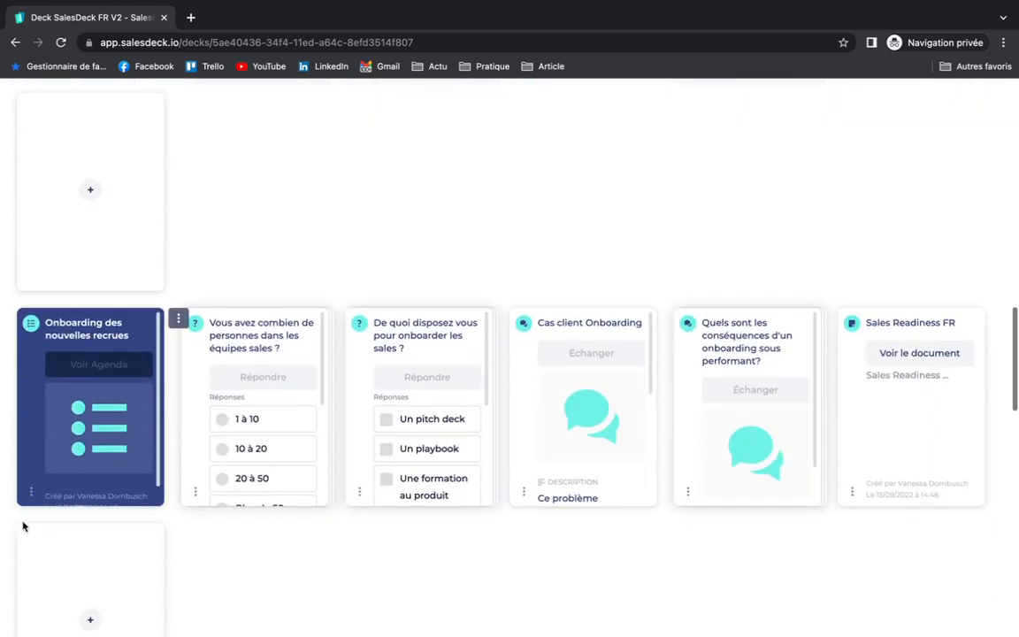
scroll(24, 528, "down", 6)
scroll(24, 527, "up", 10)
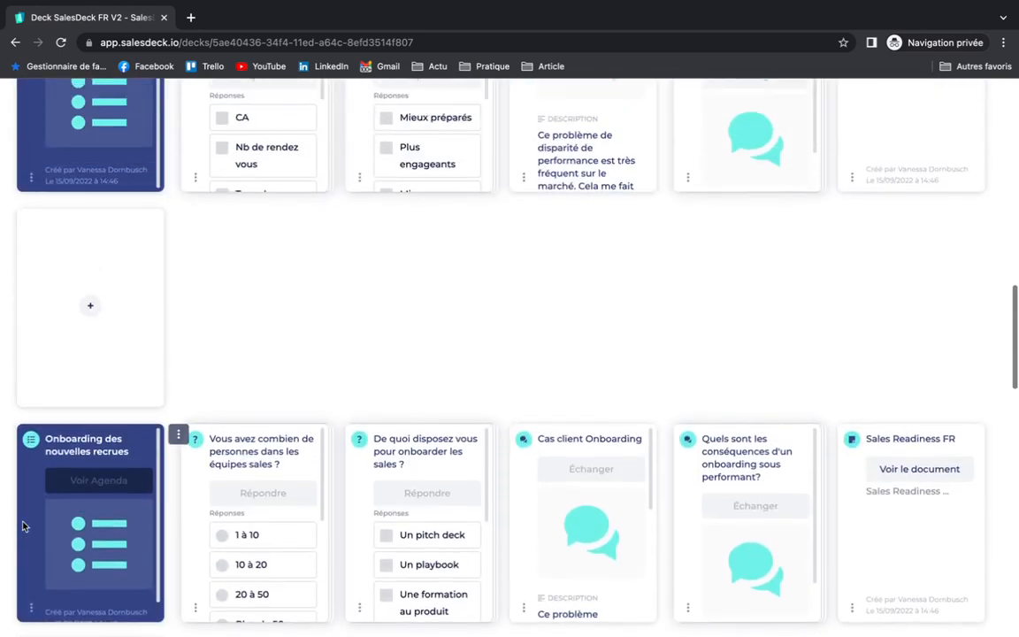
scroll(24, 527, "up", 1)
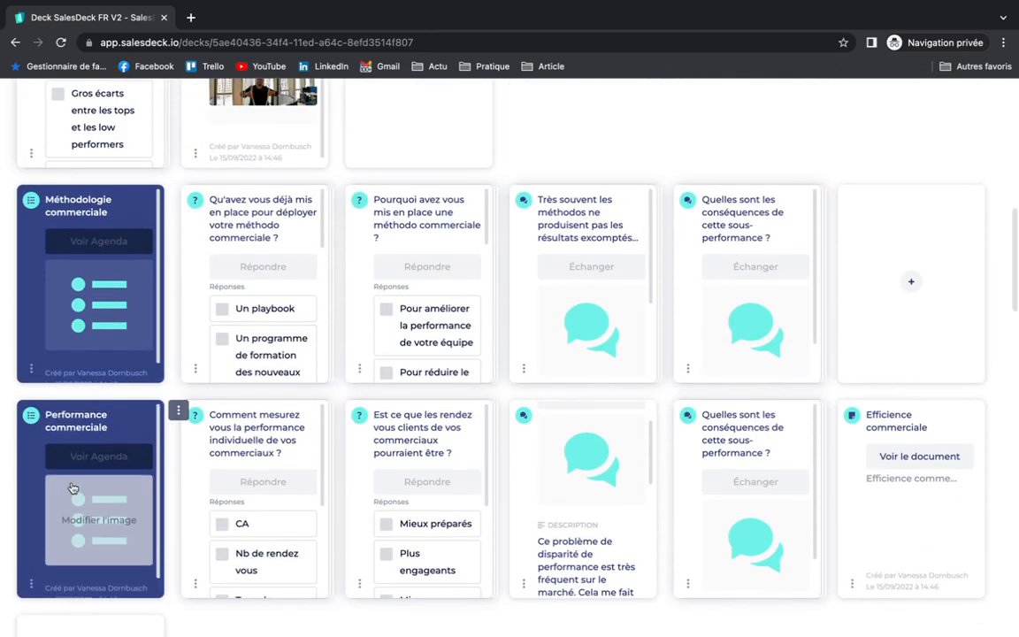
scroll(7, 392, "down", 10)
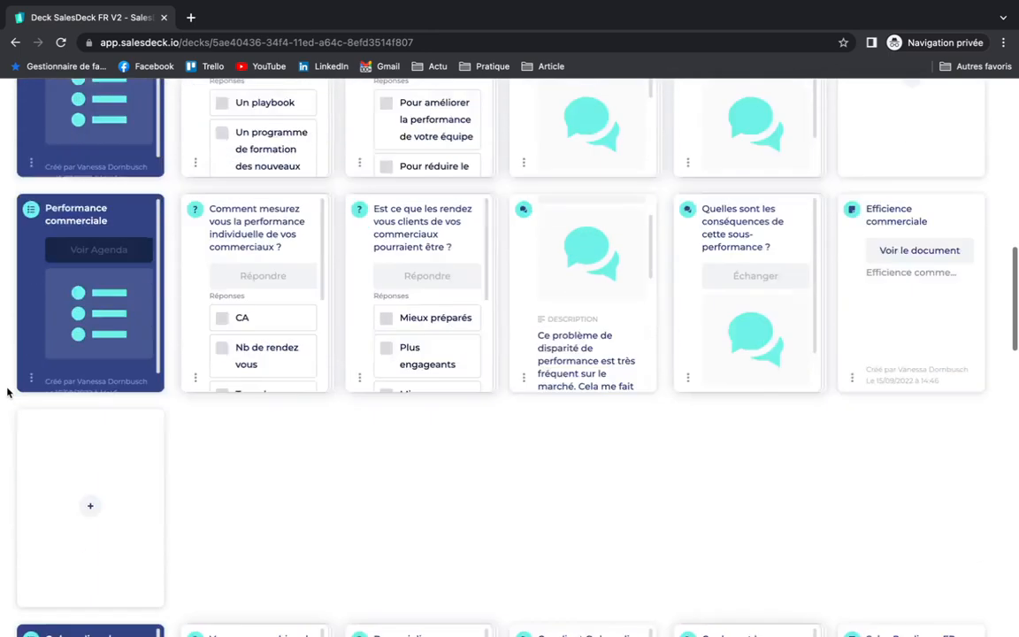
scroll(7, 393, "down", 8)
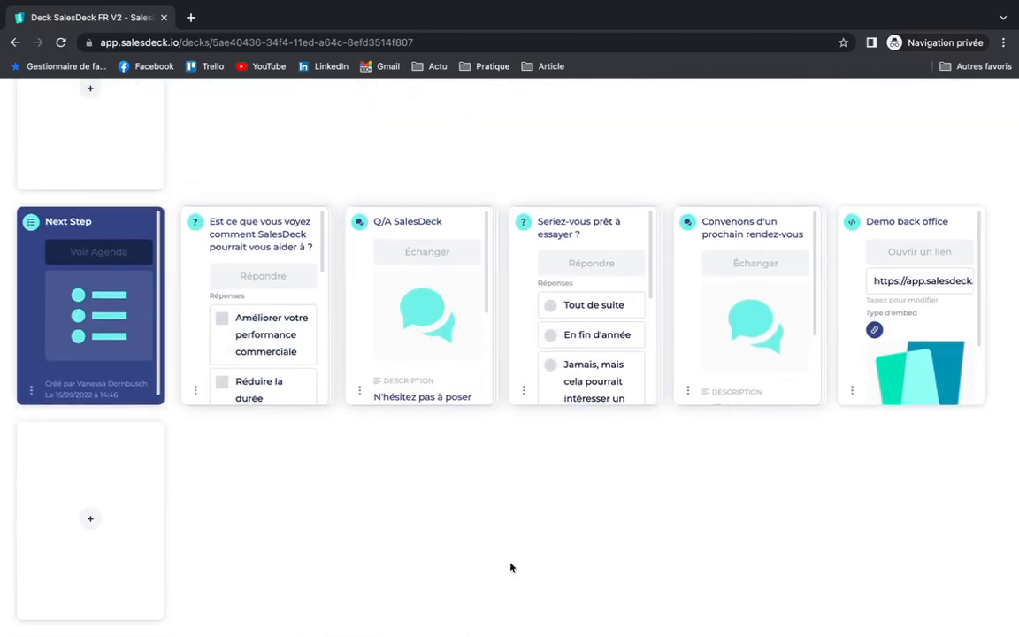
scroll(350, 465, "up", 20)
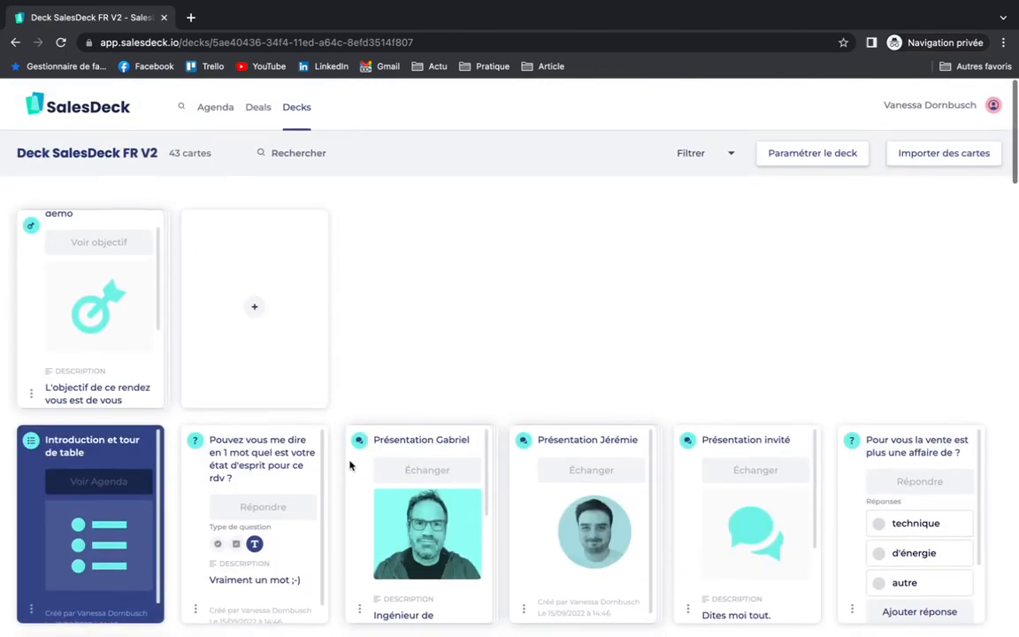